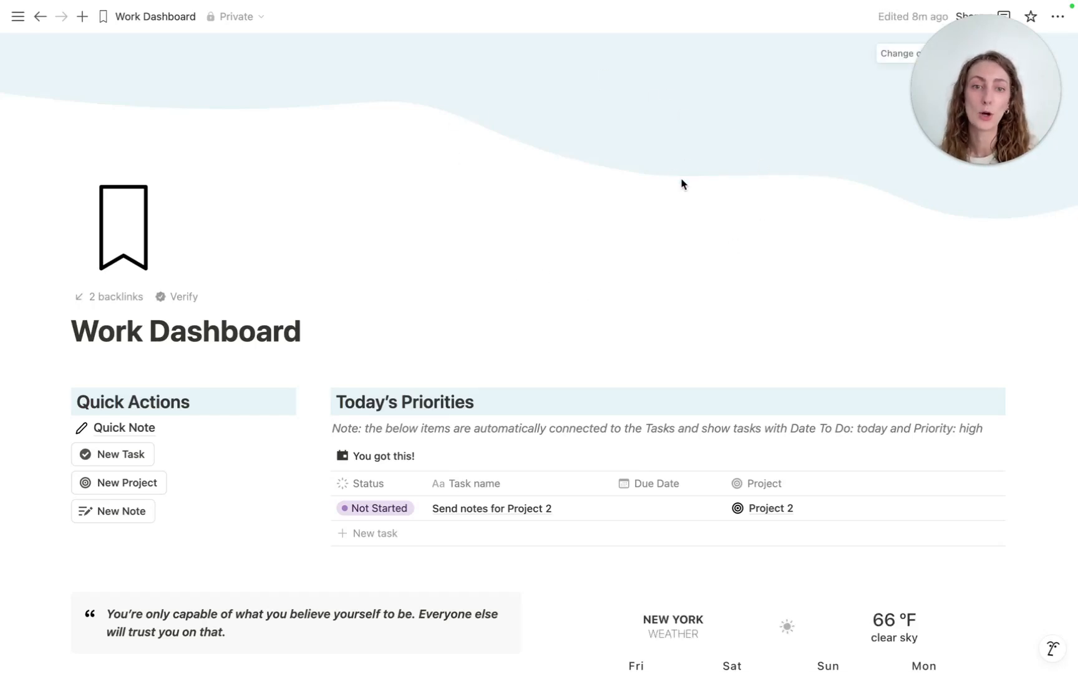
# Examine the Work Dashboard's sections, from Quick Actions and Today's Priorities down to the databases and Template Customization link.
pyautogui.scroll(-5, 395, 380)
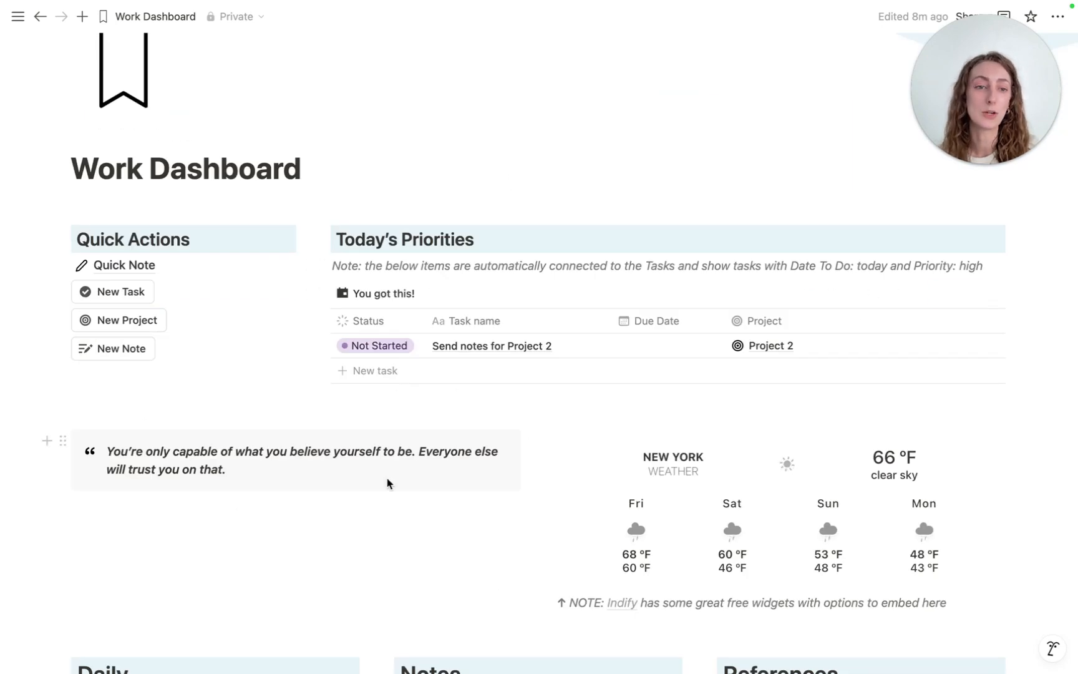
pyautogui.scroll(-3, 435, 455)
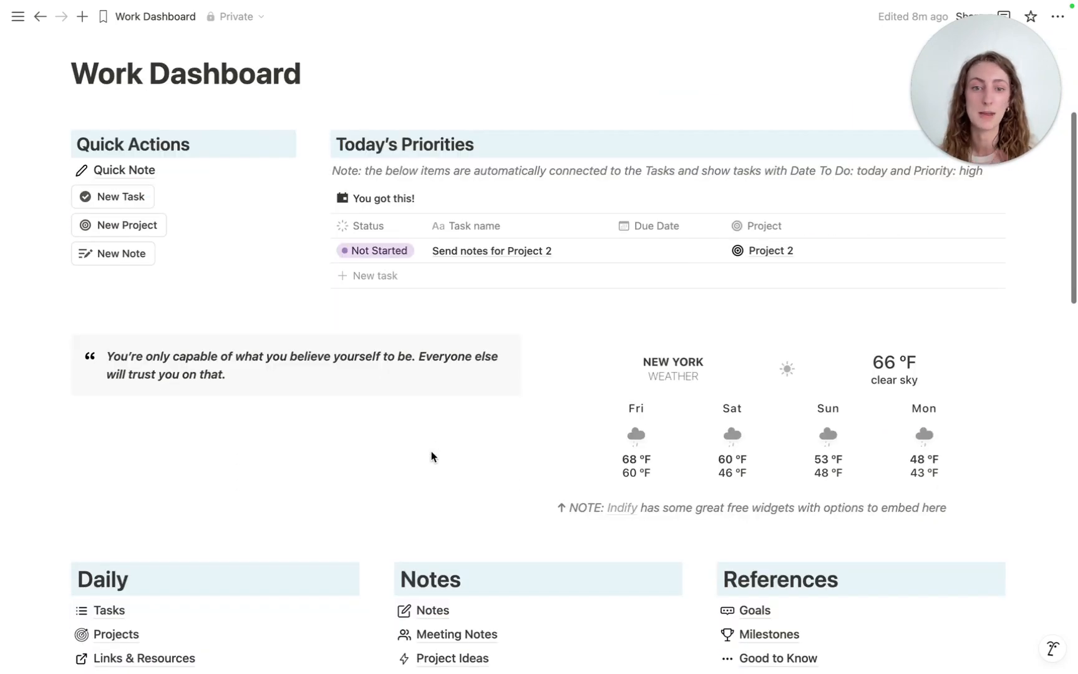
pyautogui.scroll(-1, 432, 456)
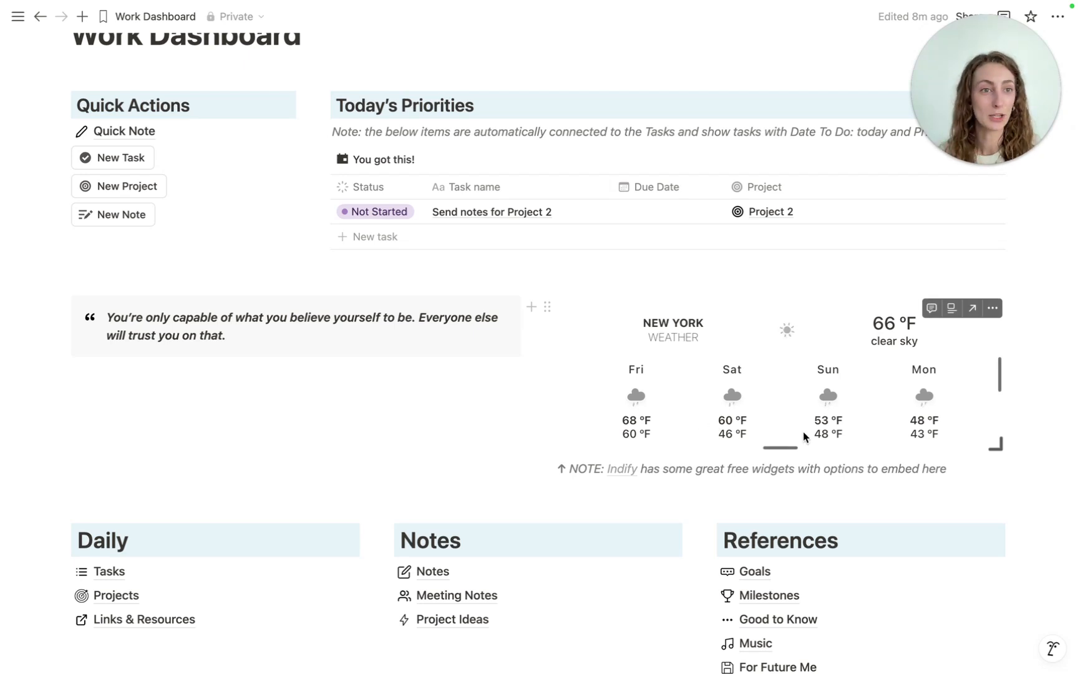
pyautogui.scroll(-1, 460, 423)
pyautogui.moveTo(108, 274); pyautogui.dragTo(221, 291)
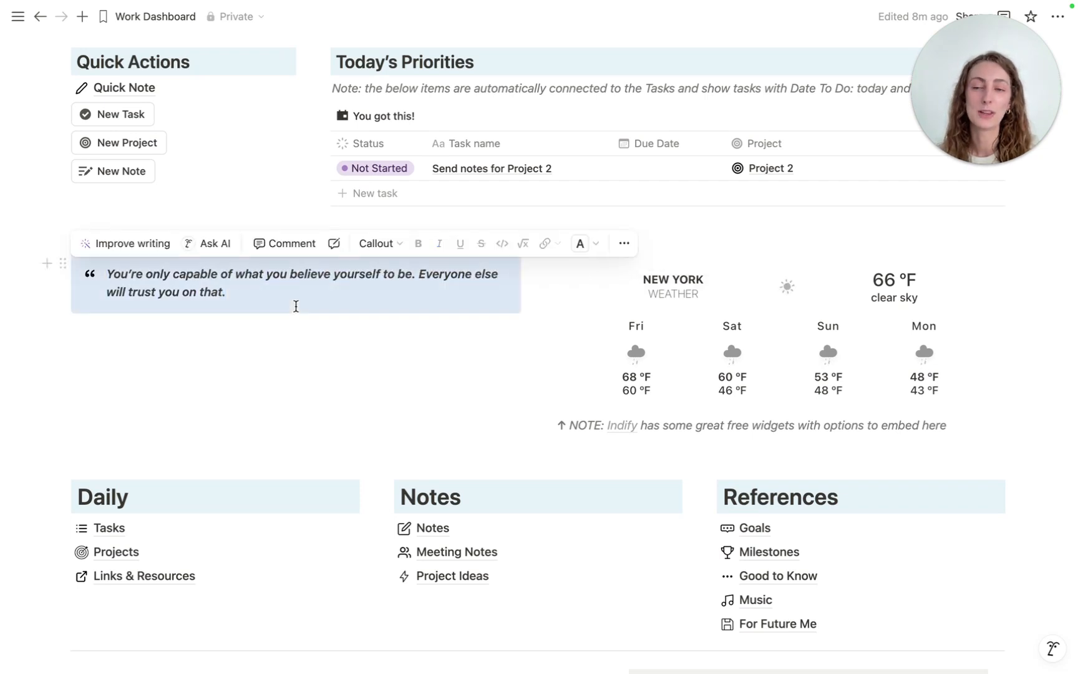
pyautogui.click(276, 284)
pyautogui.click(335, 356)
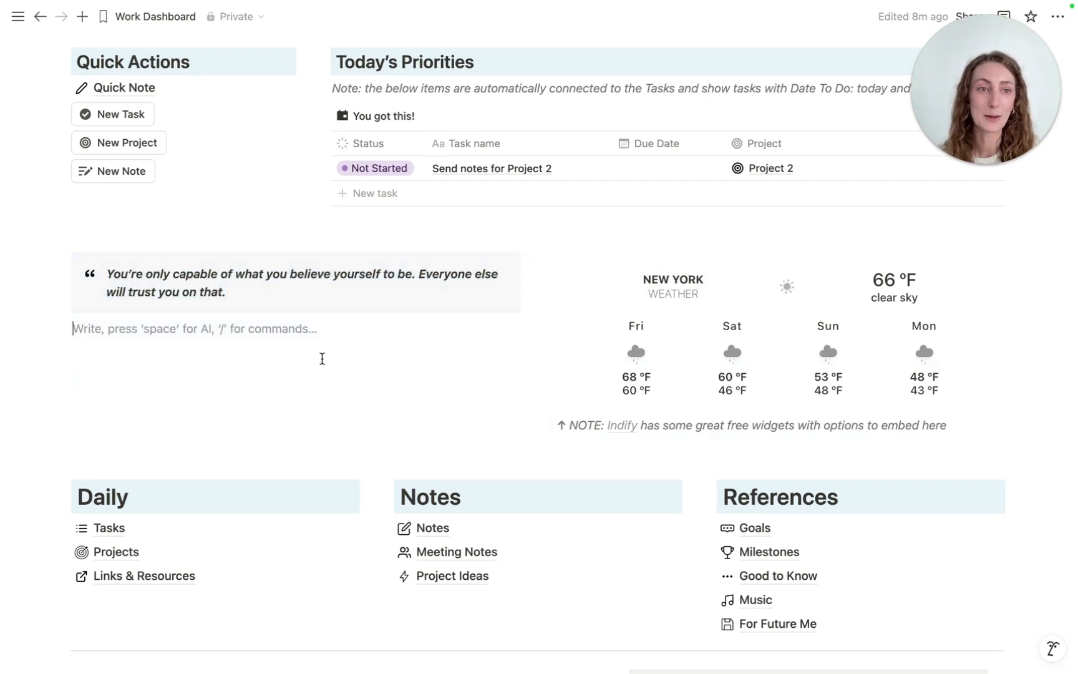
pyautogui.scroll(-5, 416, 343)
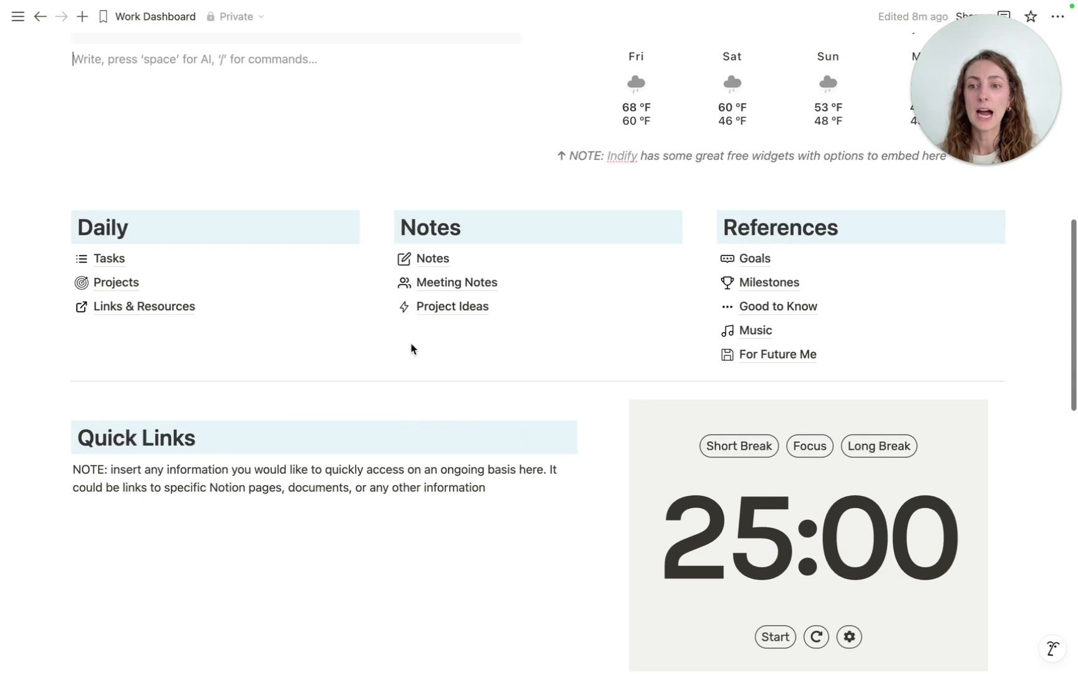
pyautogui.scroll(-8, 404, 353)
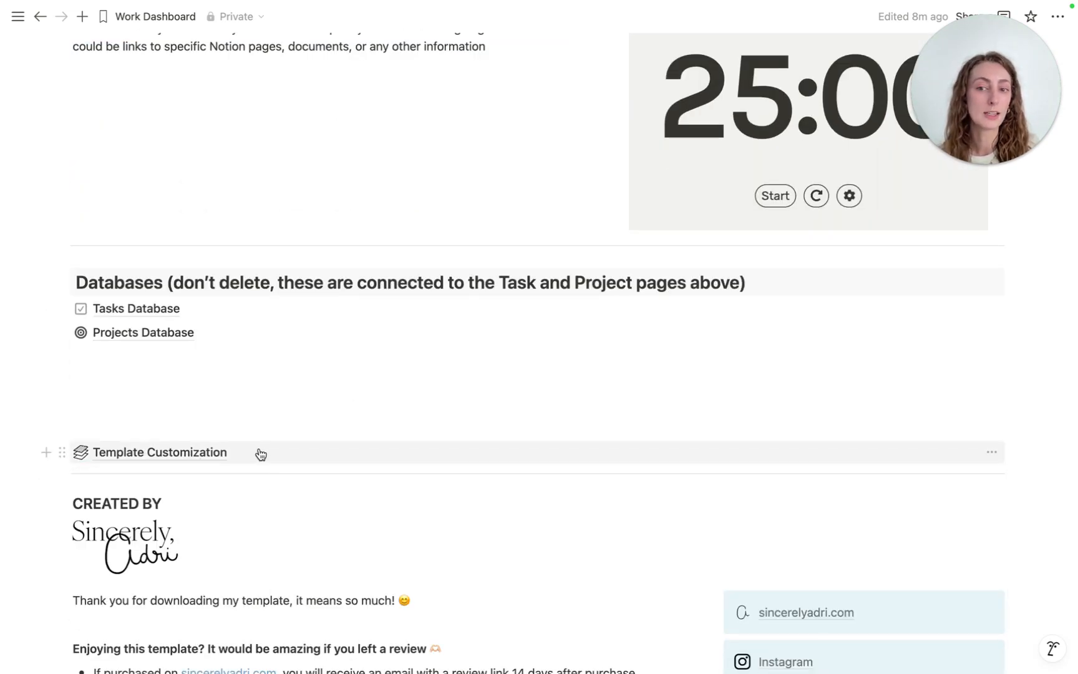
# Open the Template Customization page, review its resource table and alternative cover images, and return to the Work Dashboard.
pyautogui.click(214, 452)
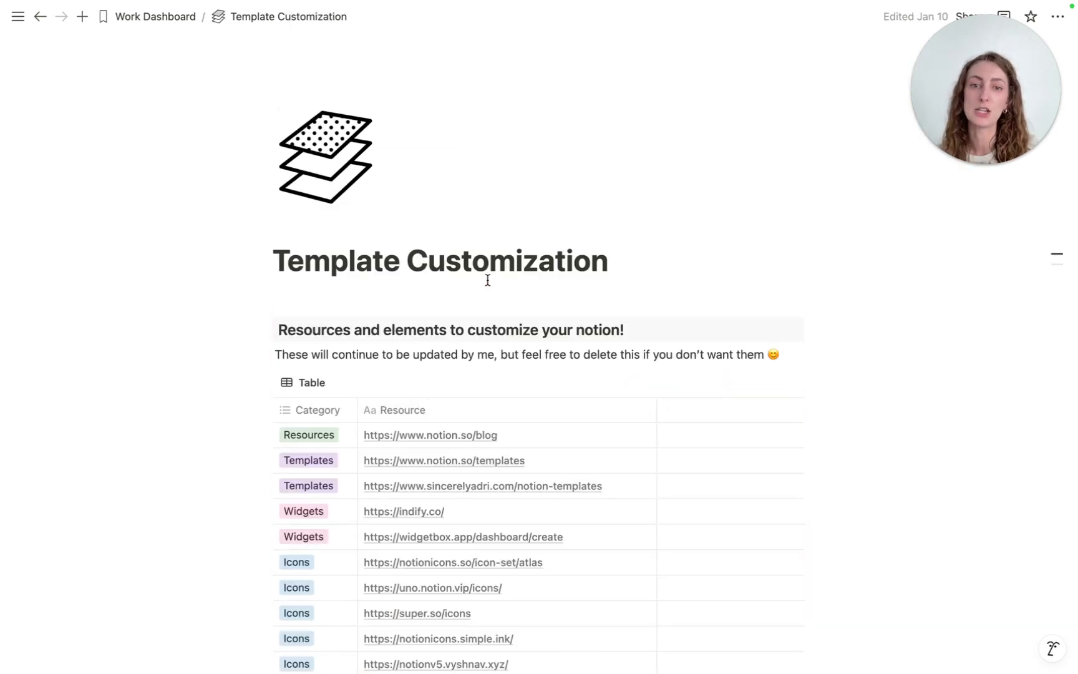
pyautogui.scroll(-10, 487, 282)
pyautogui.scroll(-12, 487, 282)
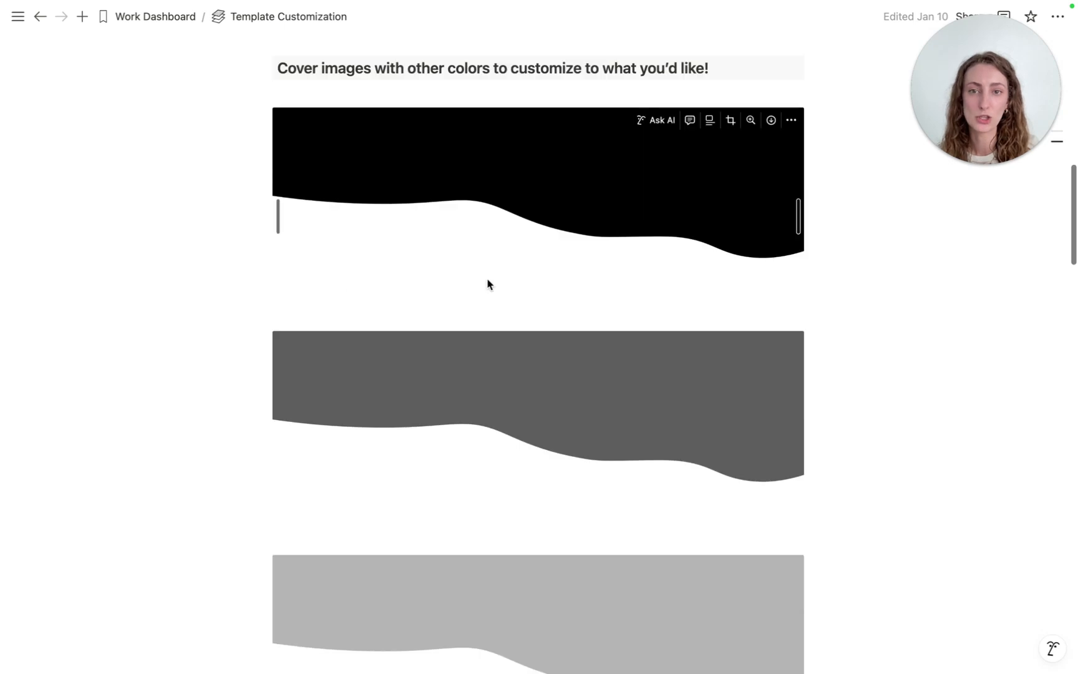
pyautogui.scroll(20, 485, 281)
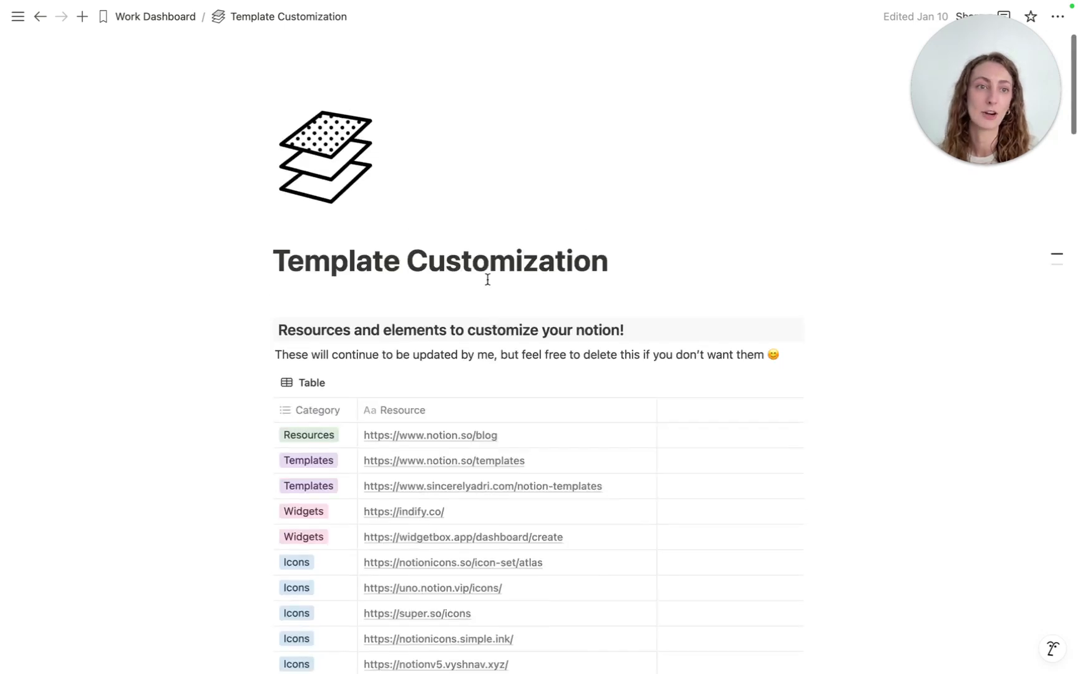
pyautogui.click(187, 17)
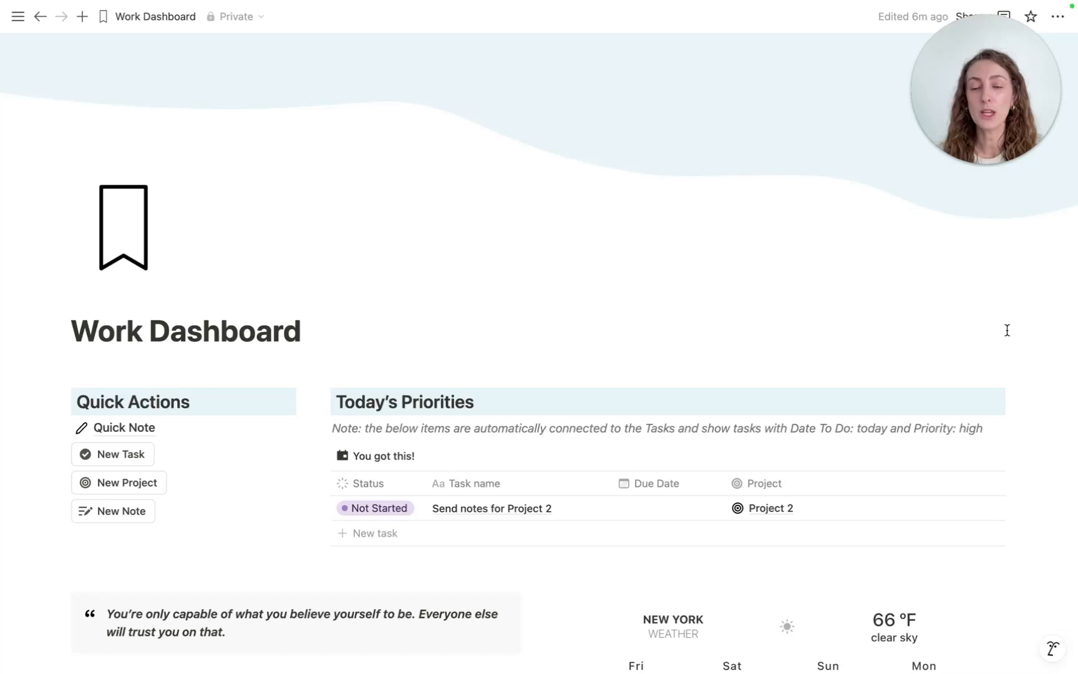
# View the Quick Note page linked under Quick Actions and return to the Work Dashboard.
pyautogui.scroll(-1, 1006, 330)
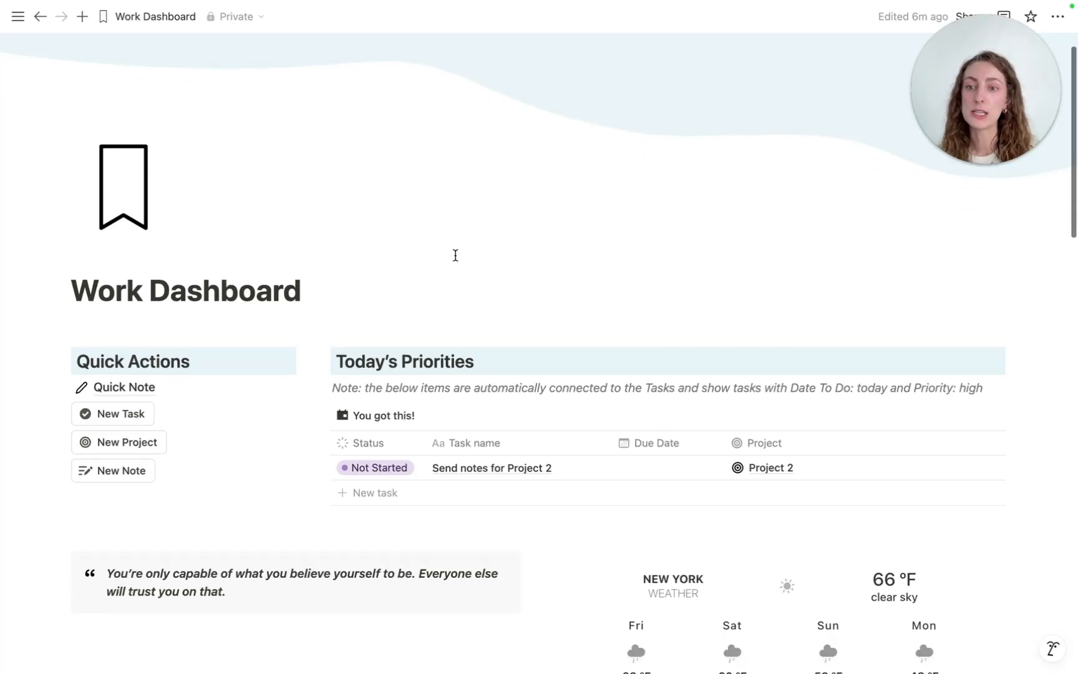
pyautogui.scroll(-3, 187, 374)
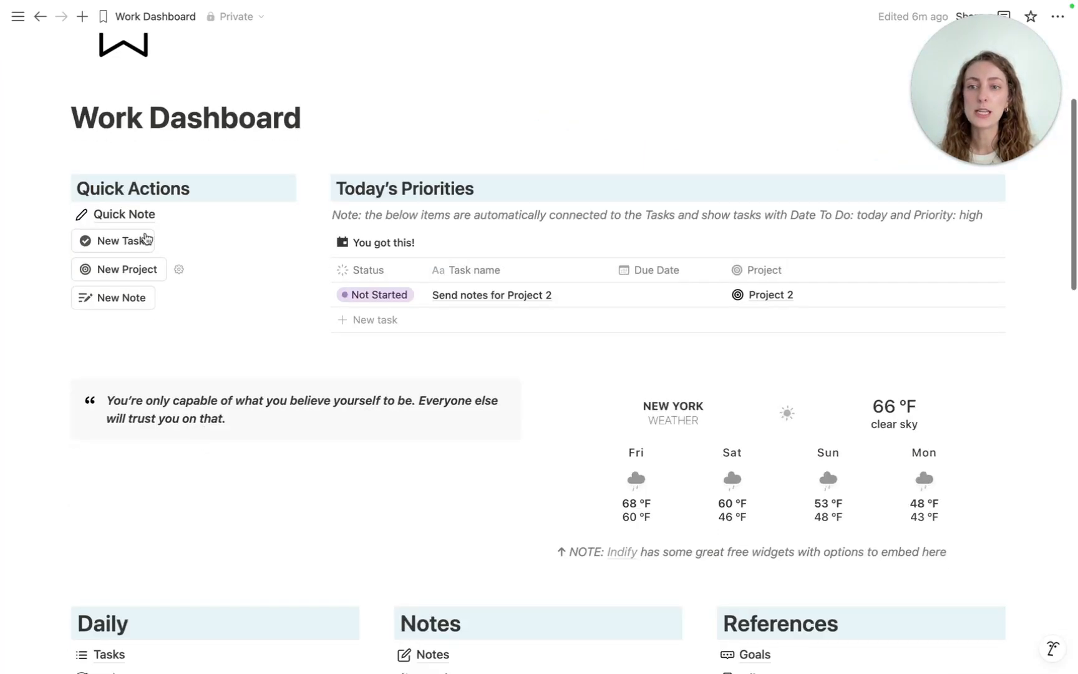
pyautogui.moveTo(137, 221)
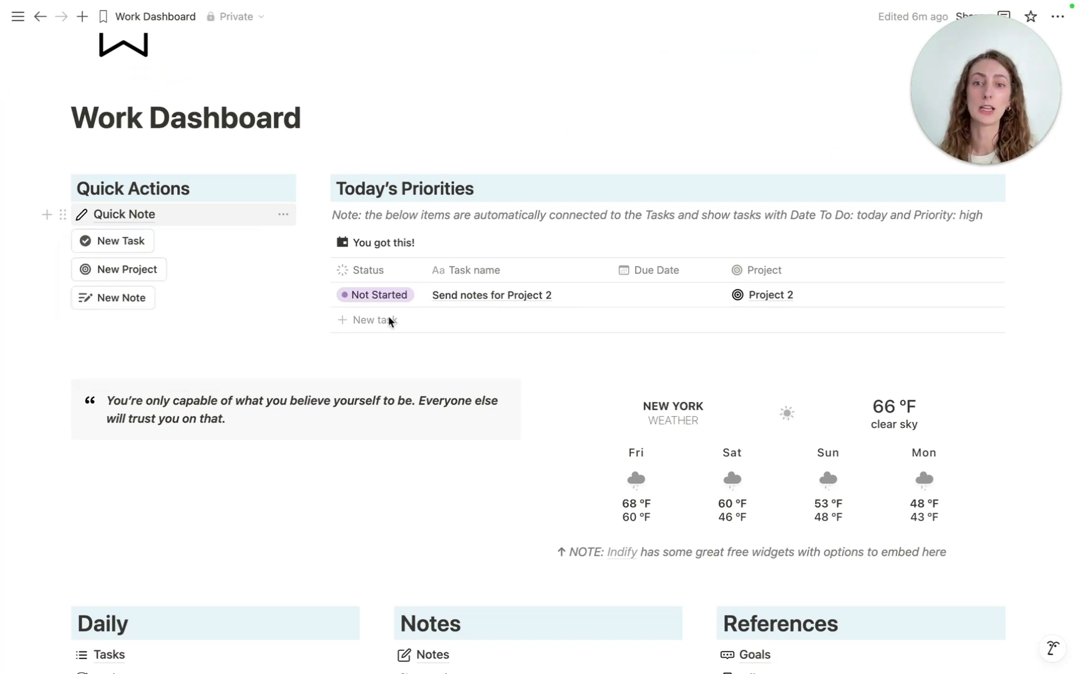
pyautogui.click(145, 217)
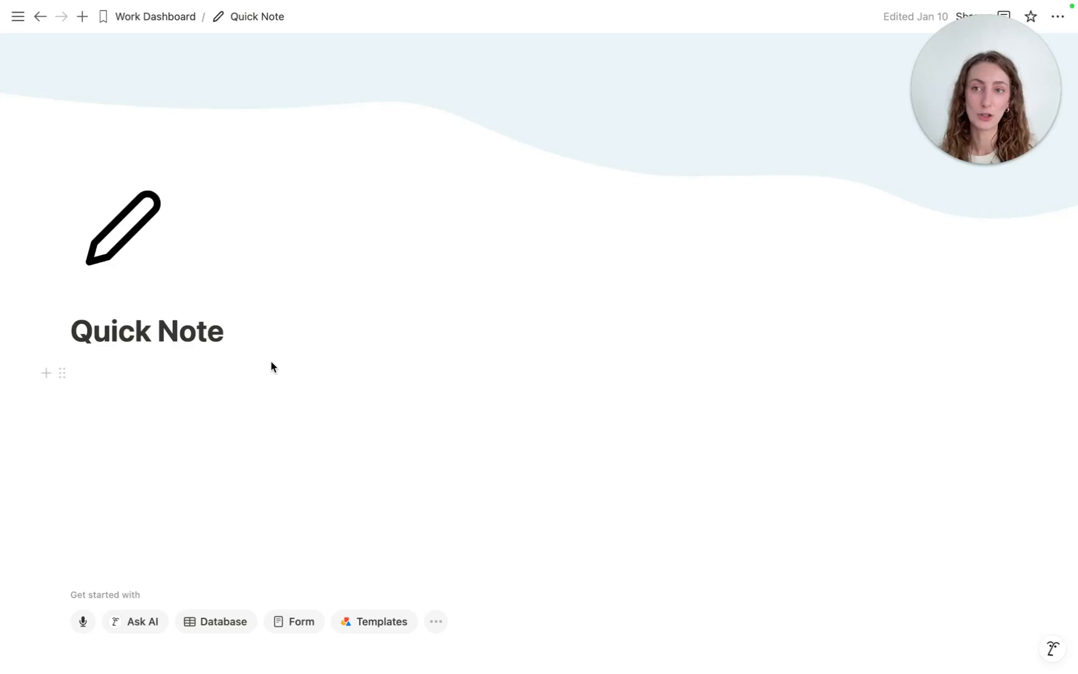
pyautogui.click(156, 24)
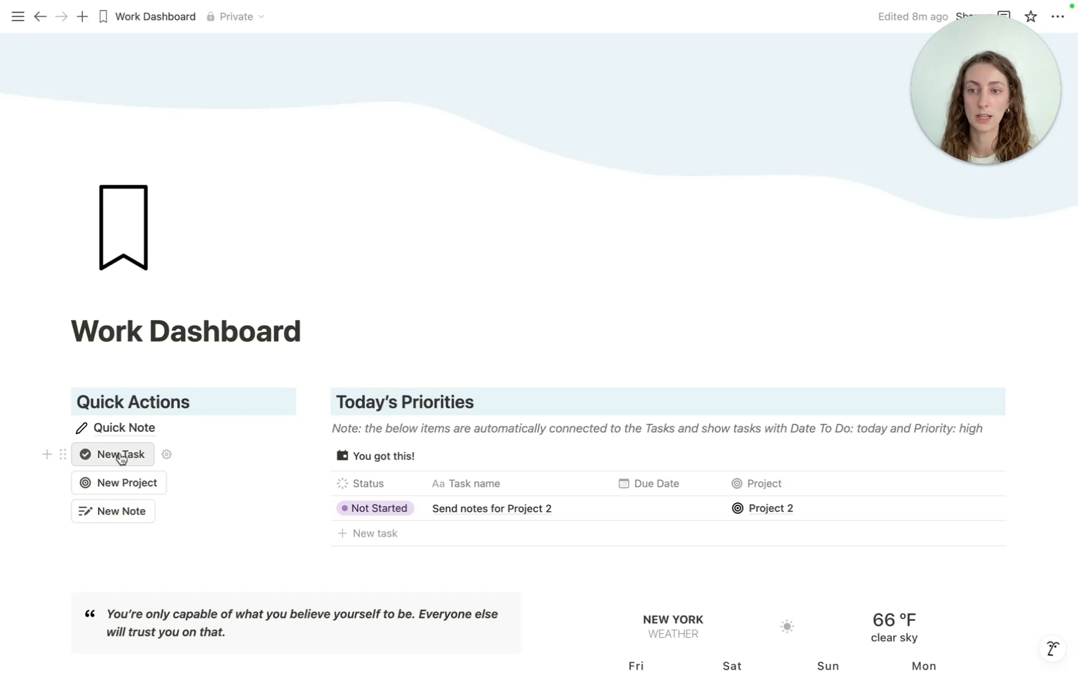
# Create a new project from Quick Actions, review its goals, project tasks and notes sections, and close its page.
pyautogui.click(121, 486)
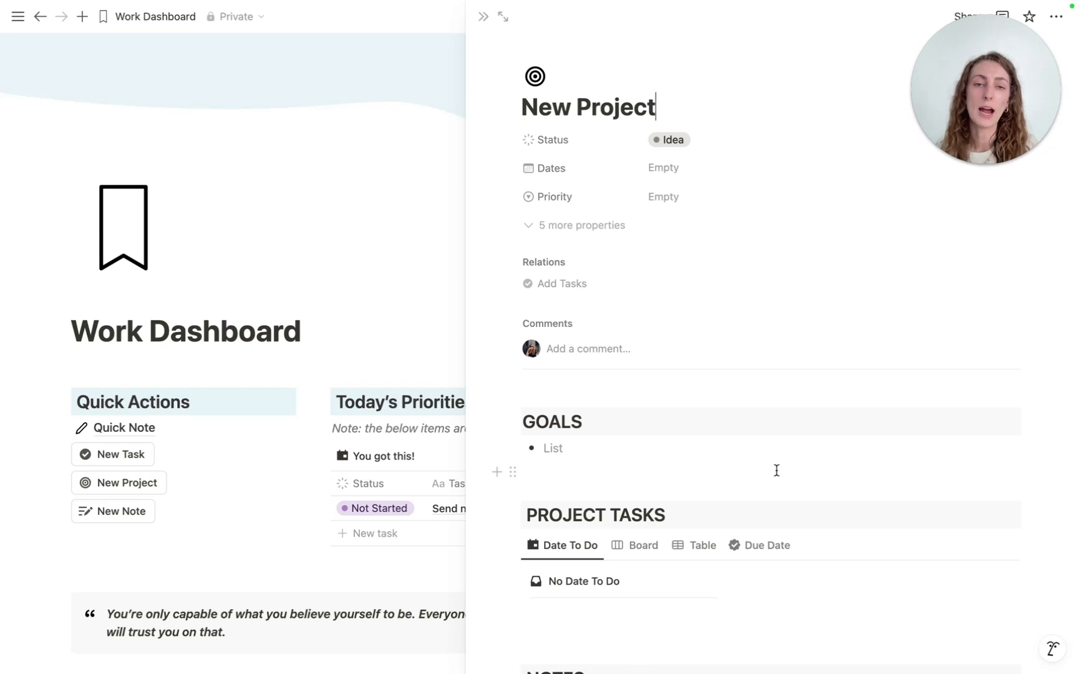
pyautogui.scroll(-5, 777, 469)
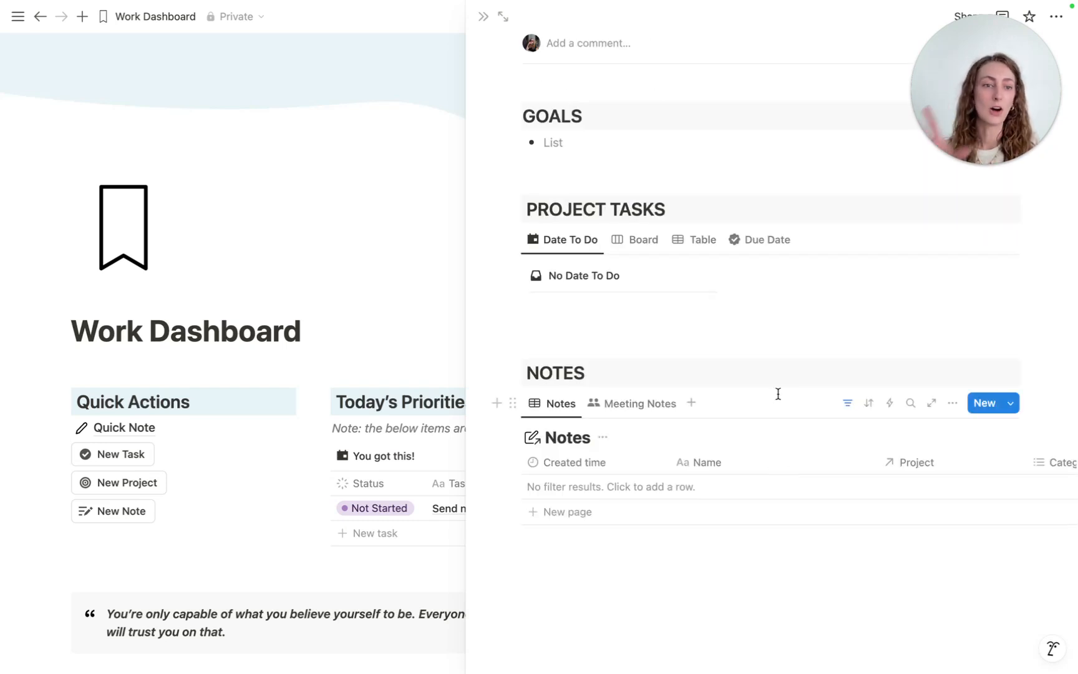
pyautogui.scroll(5, 772, 309)
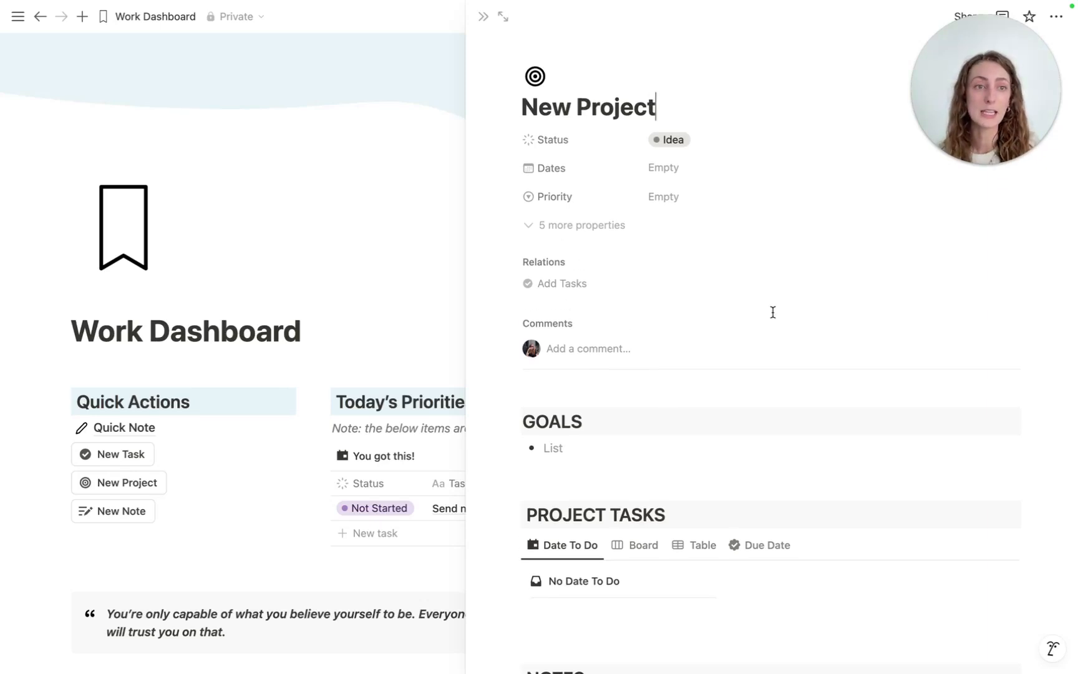
pyautogui.click(482, 19)
# Examine Today's Priorities, the Daily, Notes and References links, Quick Links and the timer on the dashboard.
pyautogui.scroll(-1, 474, 272)
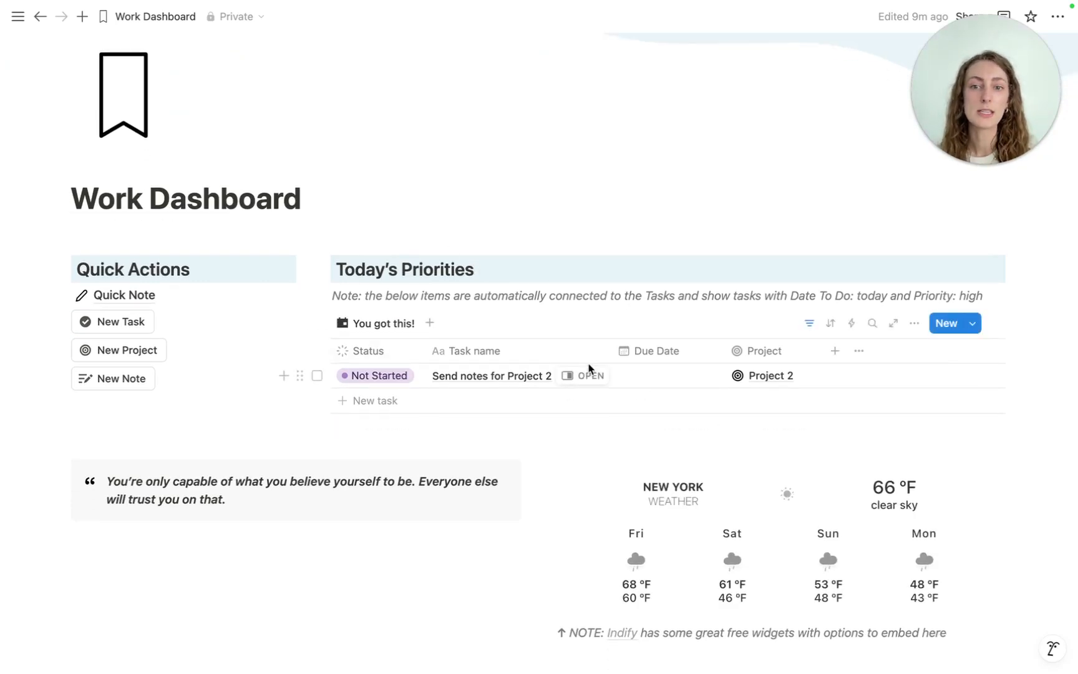
pyautogui.scroll(-1, 588, 368)
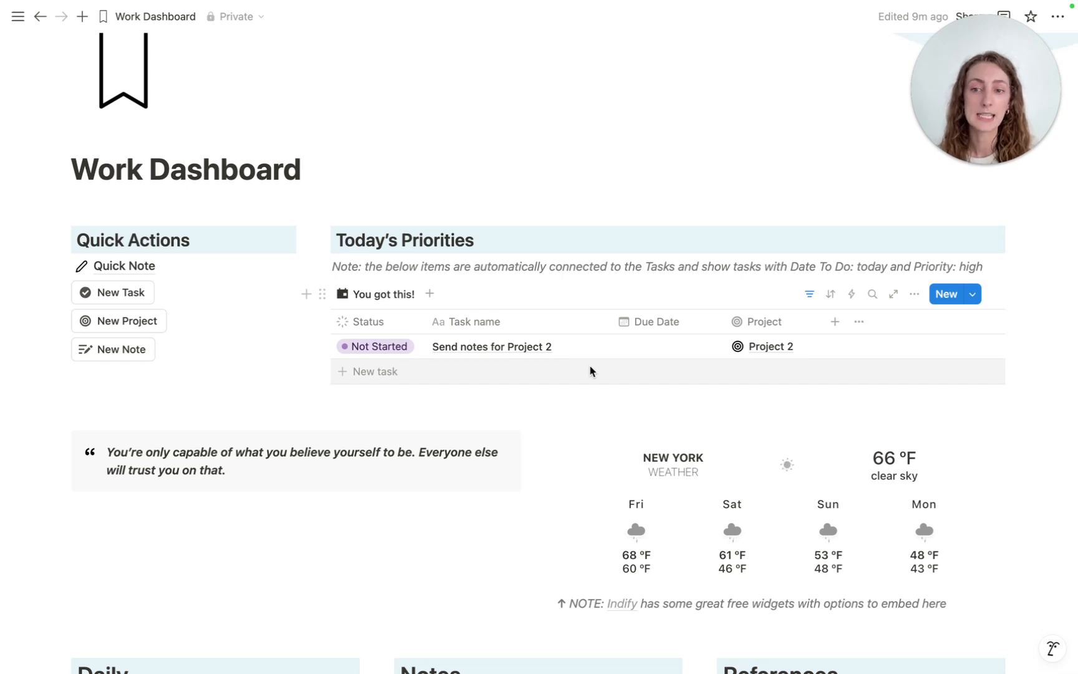
pyautogui.scroll(-7, 590, 371)
pyautogui.scroll(-5, 490, 337)
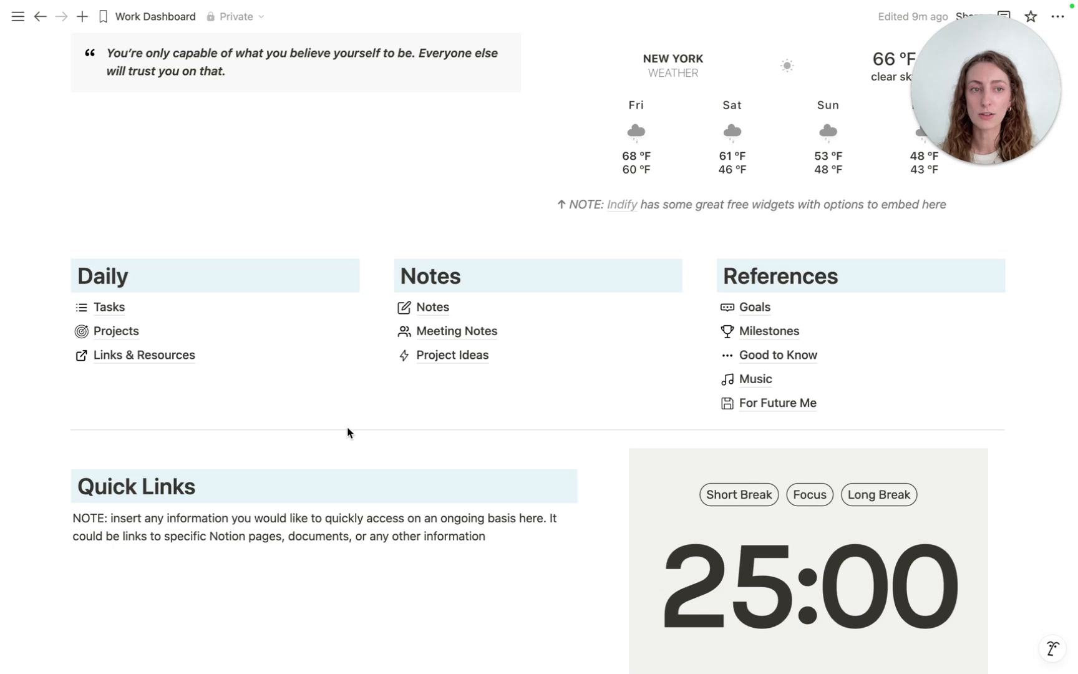
pyautogui.scroll(-1, 347, 420)
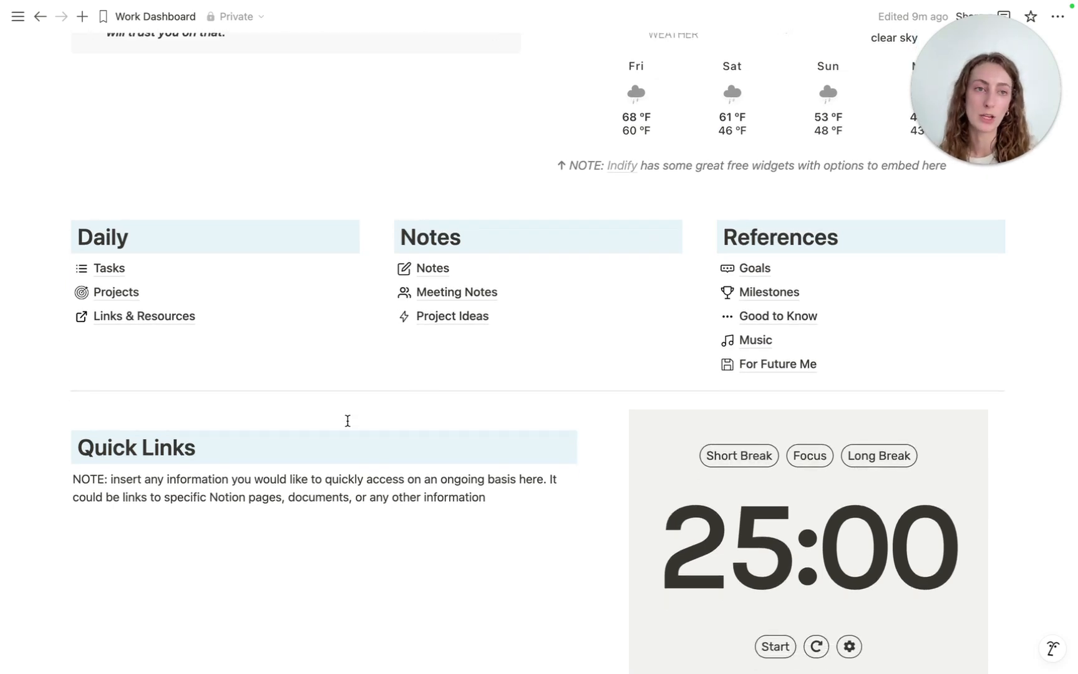
pyautogui.scroll(-4, 347, 420)
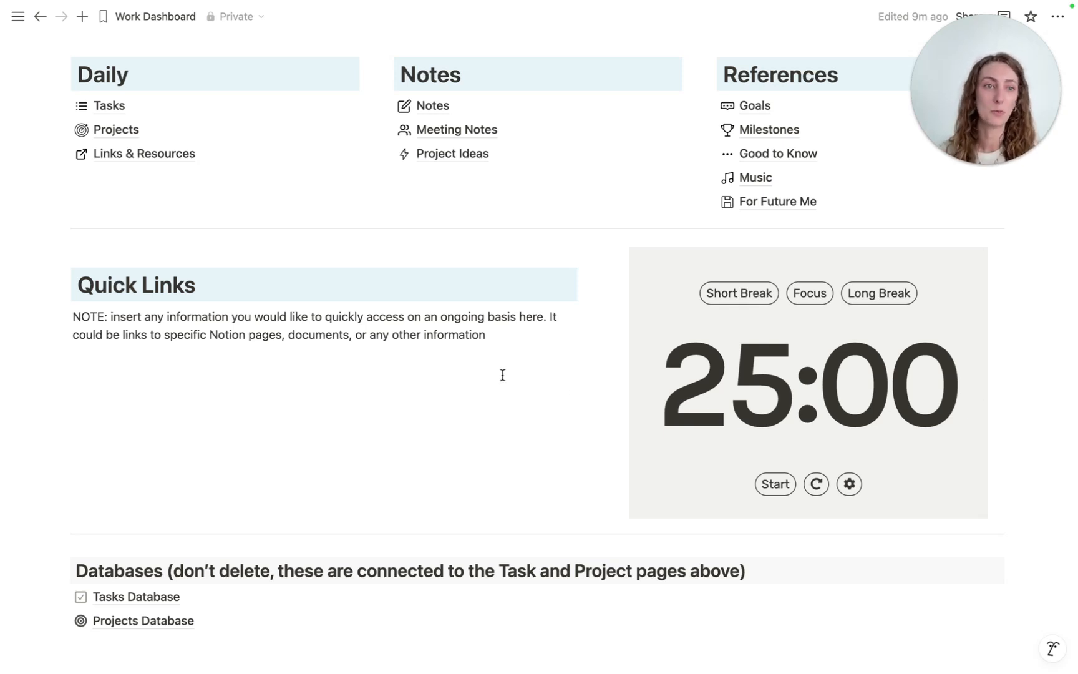
# Open the Tasks page from the Daily section and examine the Today board under Current Tasks.
pyautogui.scroll(3, 468, 377)
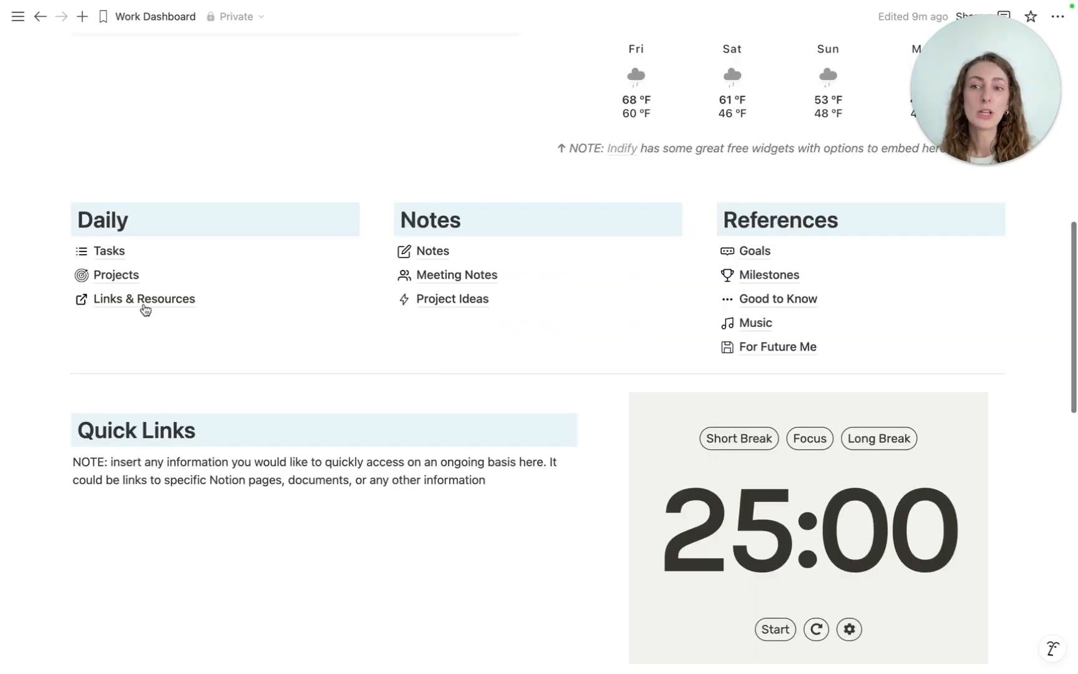
pyautogui.click(176, 253)
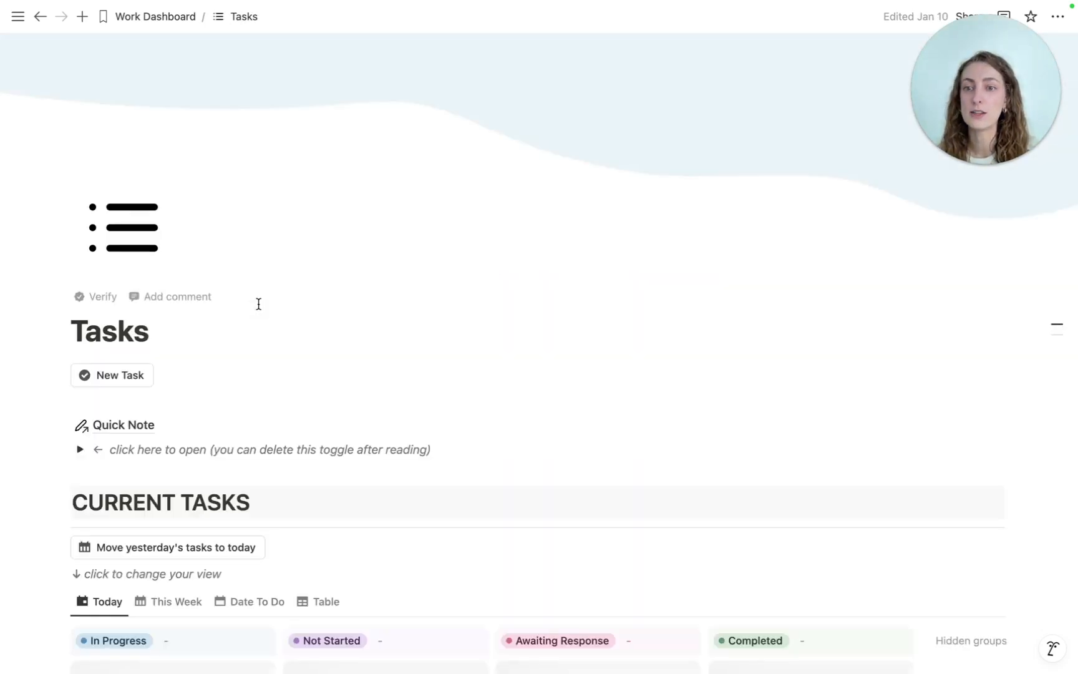
pyautogui.scroll(-5, 308, 252)
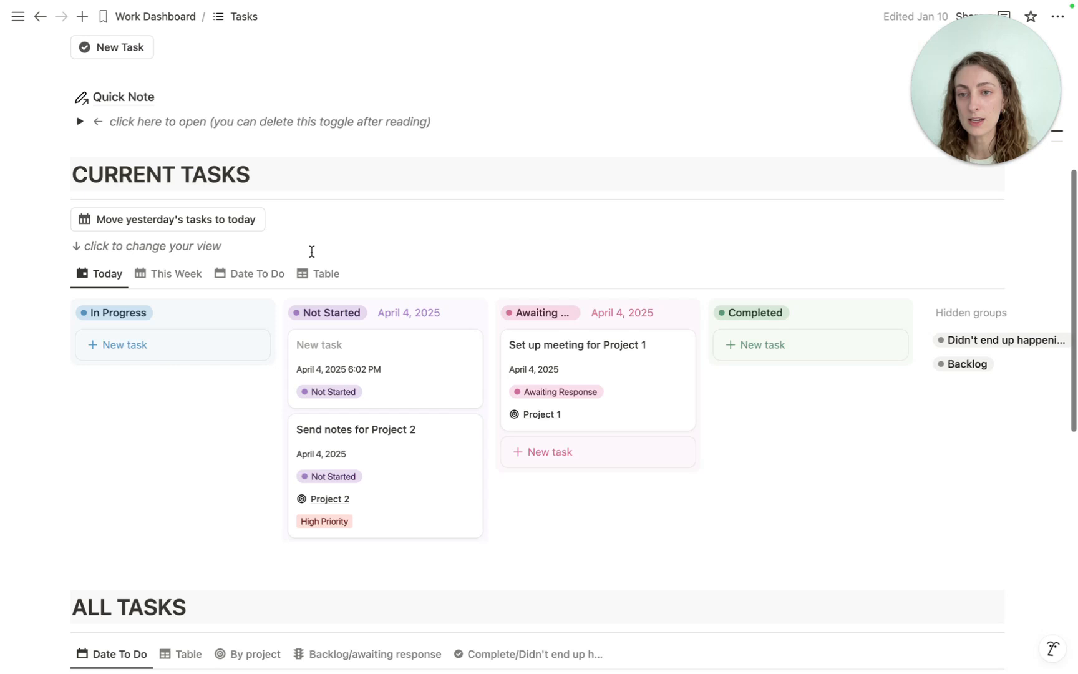
pyautogui.scroll(1, 310, 250)
pyautogui.moveTo(148, 159)
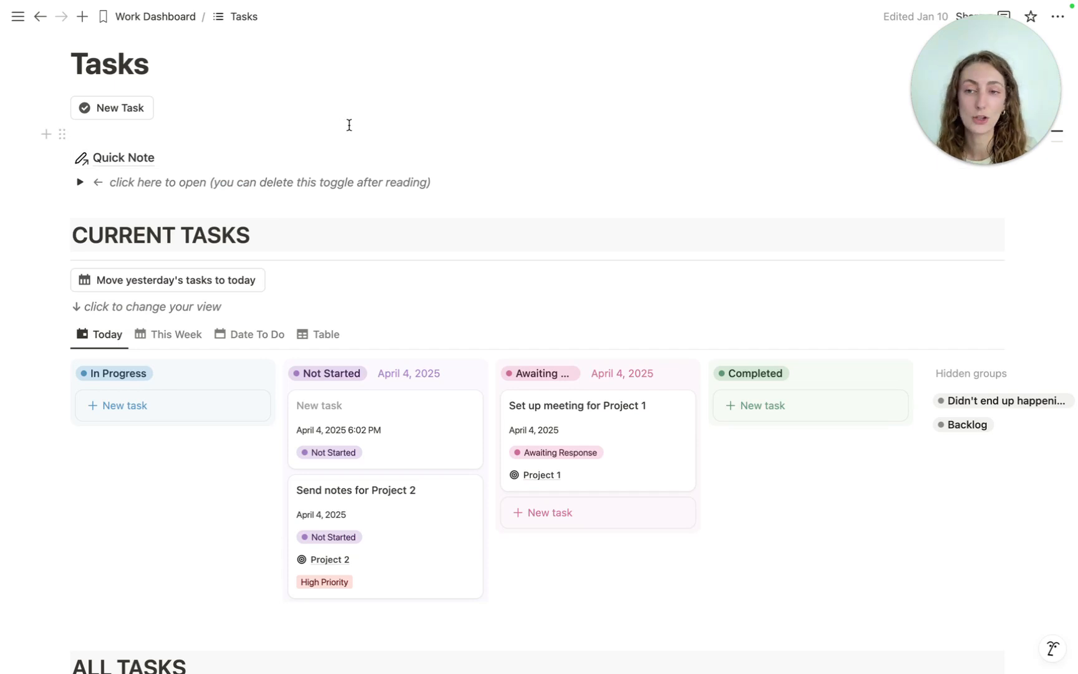
pyautogui.scroll(-1, 348, 125)
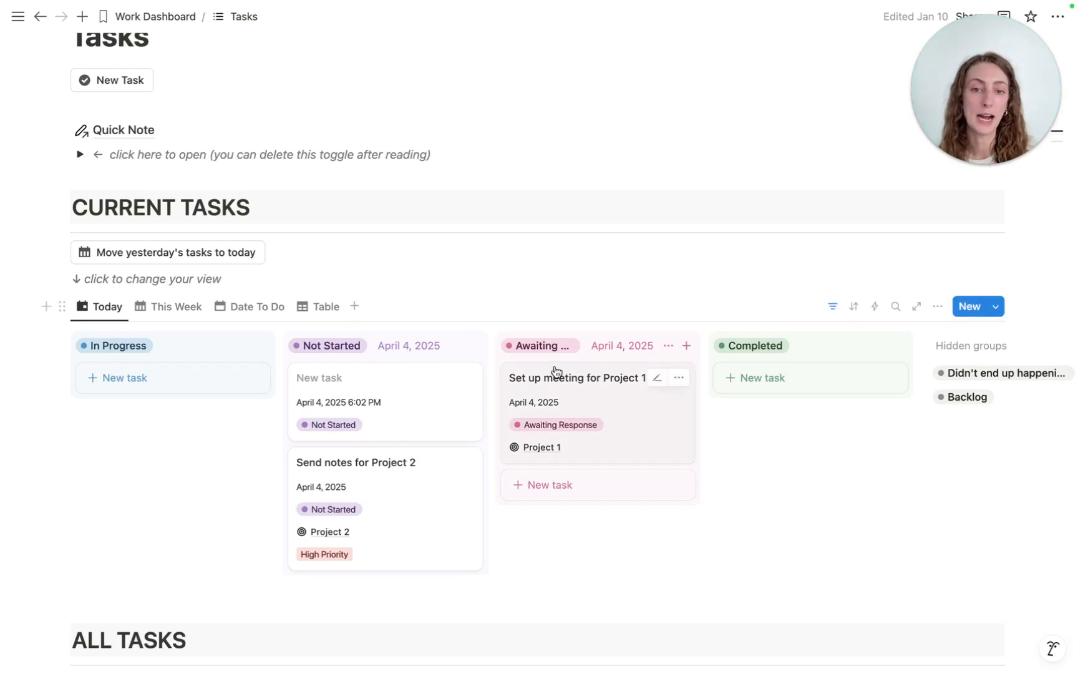
# View the properties of the "Set up meeting for Project 1" task and of the untitled Not Started task.
pyautogui.click(622, 406)
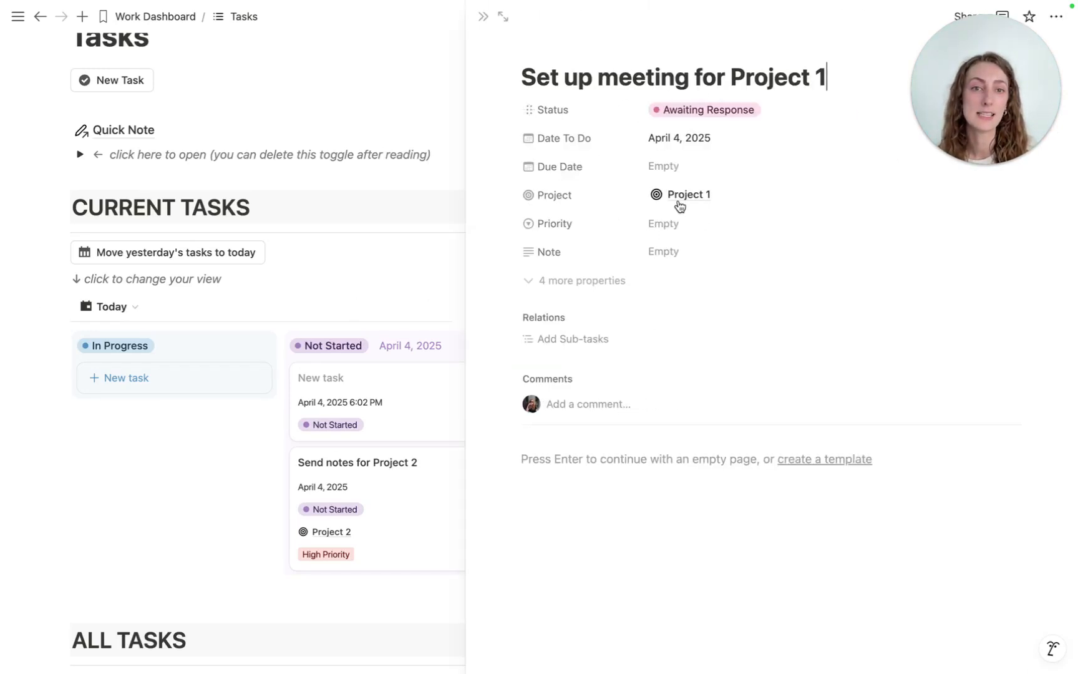
pyautogui.click(417, 405)
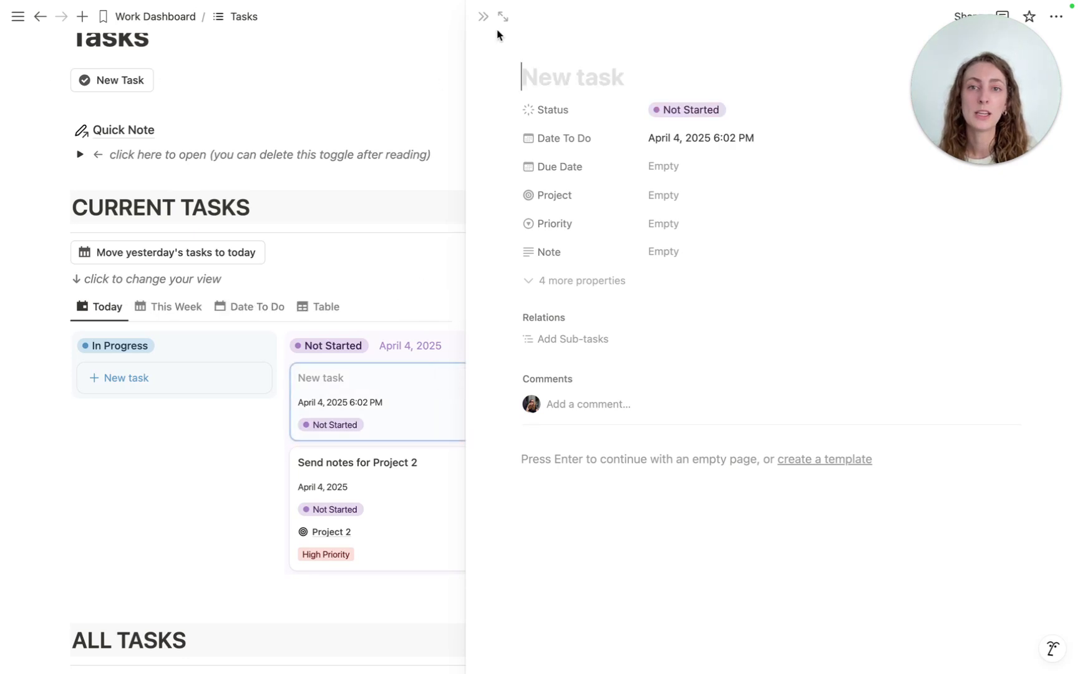
pyautogui.click(483, 17)
# Title the unnamed Not Started task on the Today board "Send notes for Project 1".
pyautogui.click(421, 402)
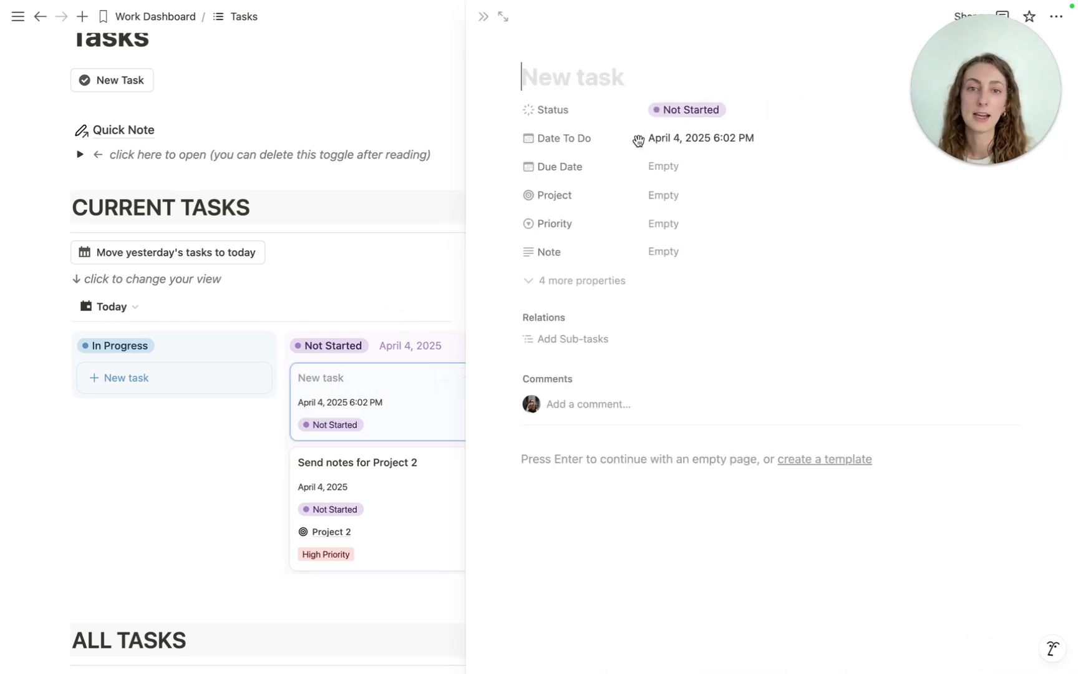
pyautogui.write('Send notes for Proe')
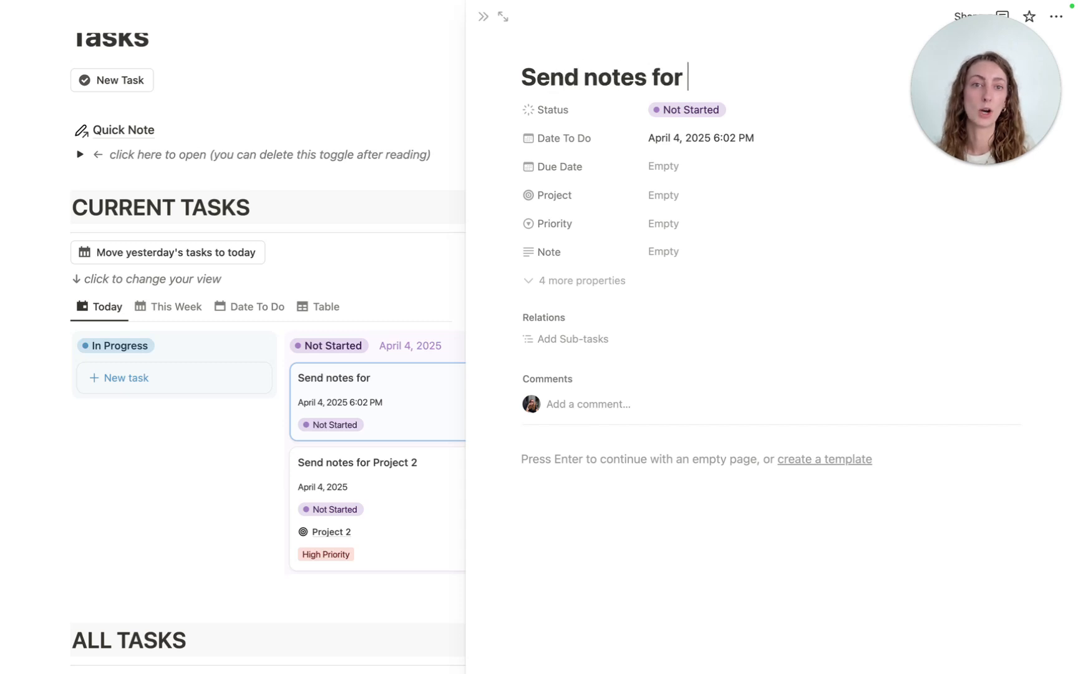
pyautogui.press('BackSpace')
pyautogui.write('ject 1')
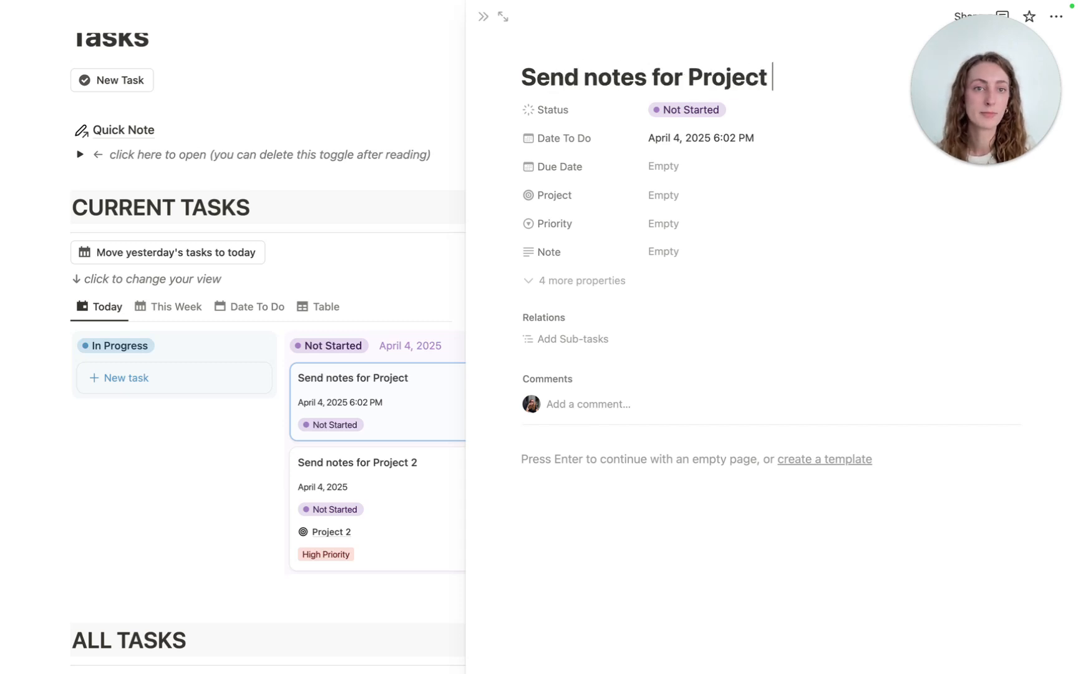
# Link the "Send notes for Project 1" task to Project 1 through its Project property.
pyautogui.click(699, 205)
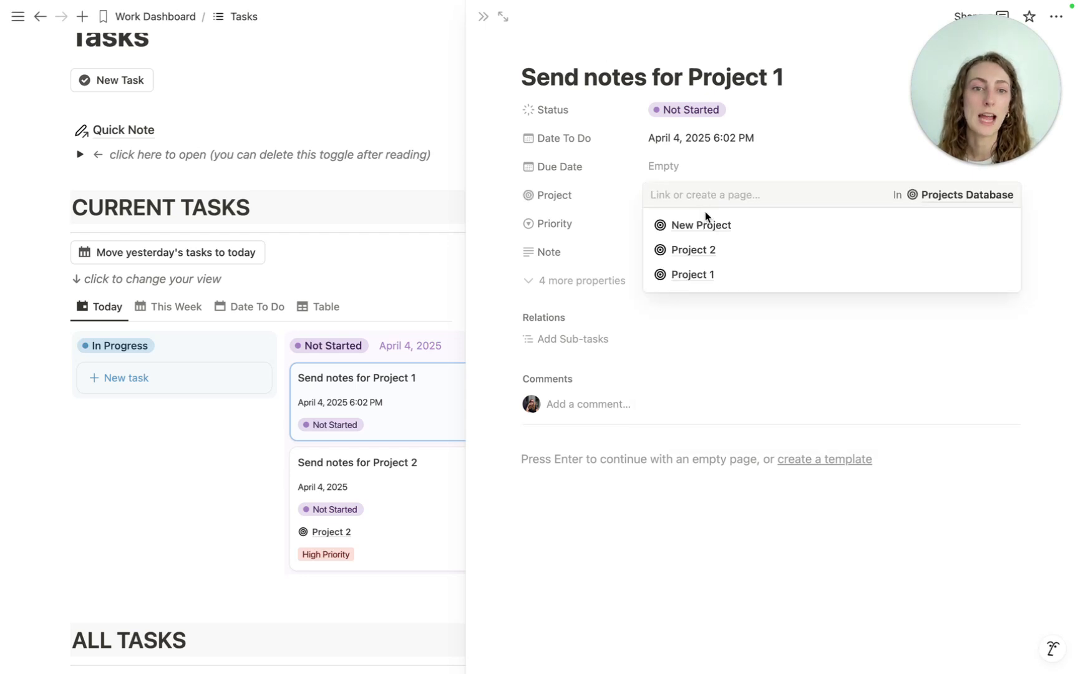
pyautogui.click(693, 274)
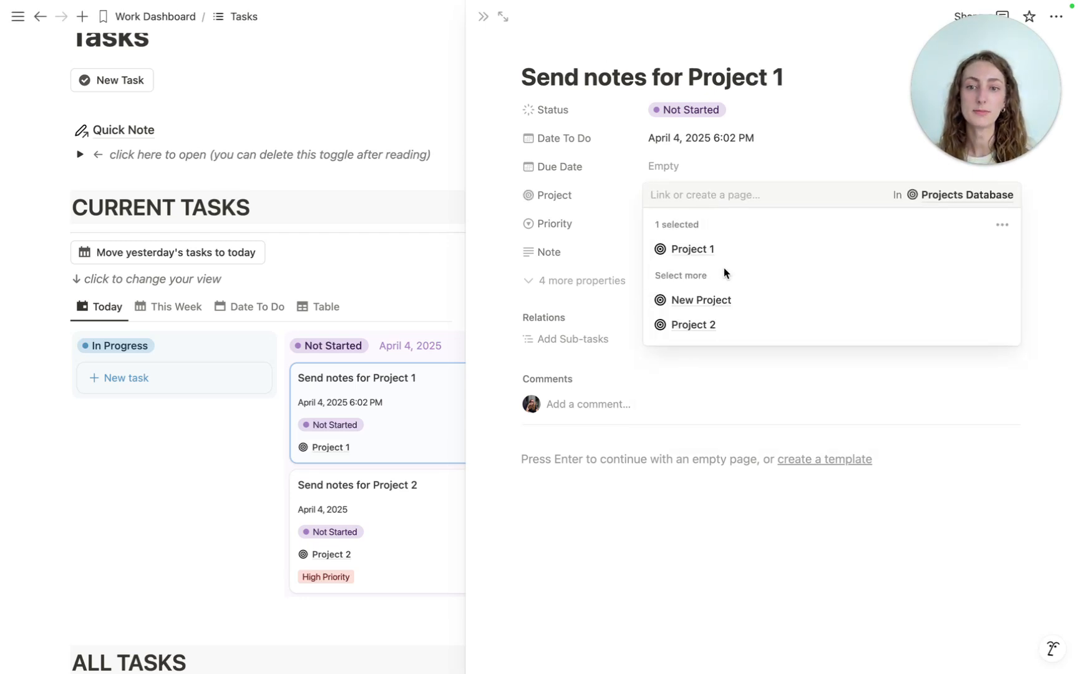
pyautogui.click(817, 56)
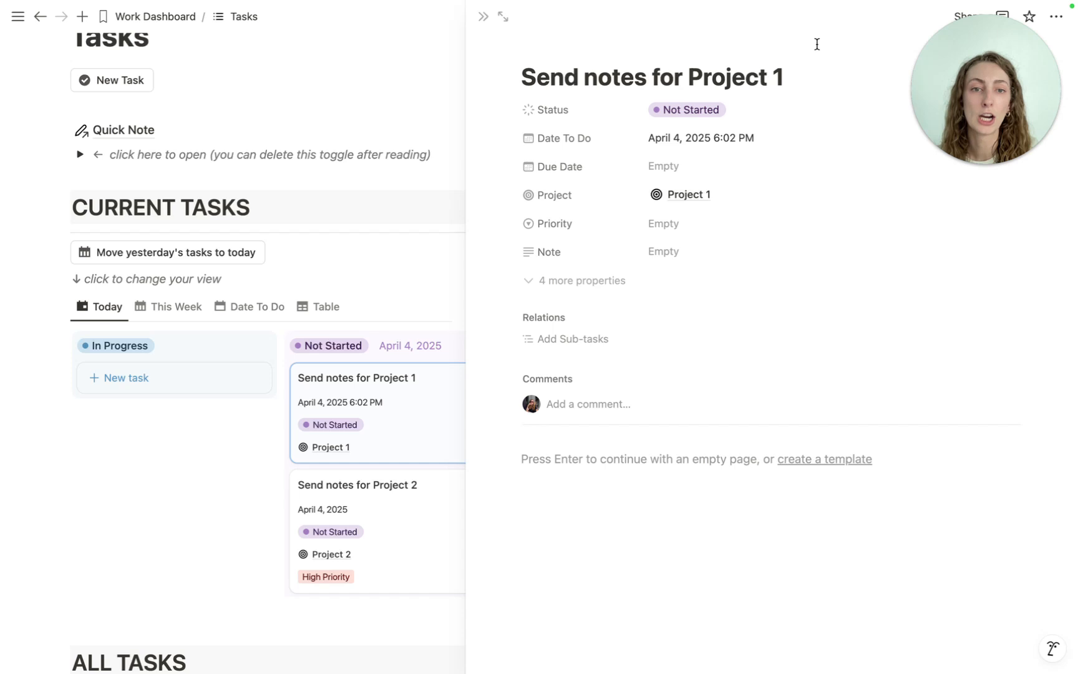
# Open the linked Project 1 page and examine its Project Tasks in the Board, Table and Date To Do views.
pyautogui.click(701, 196)
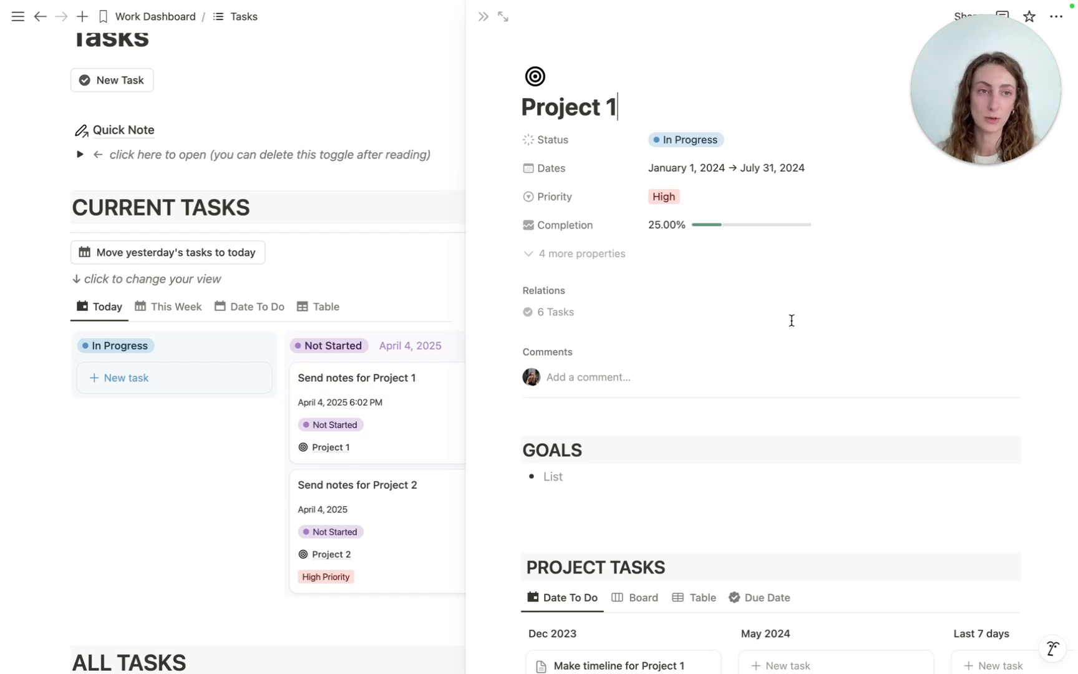
pyautogui.scroll(-4, 790, 320)
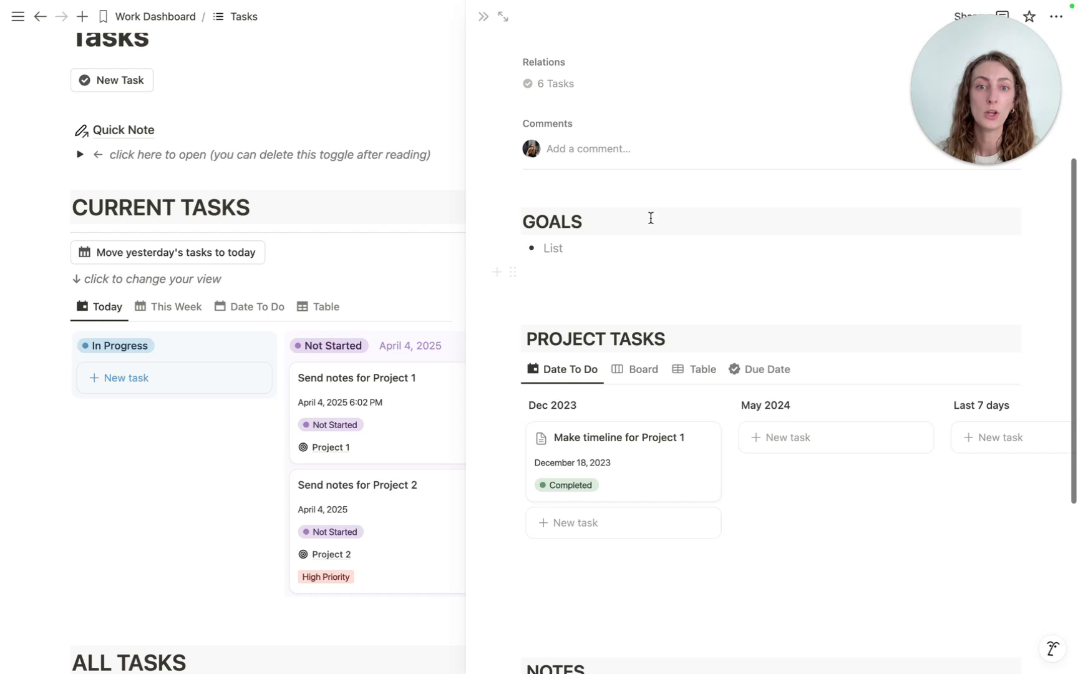
pyautogui.scroll(-3, 717, 249)
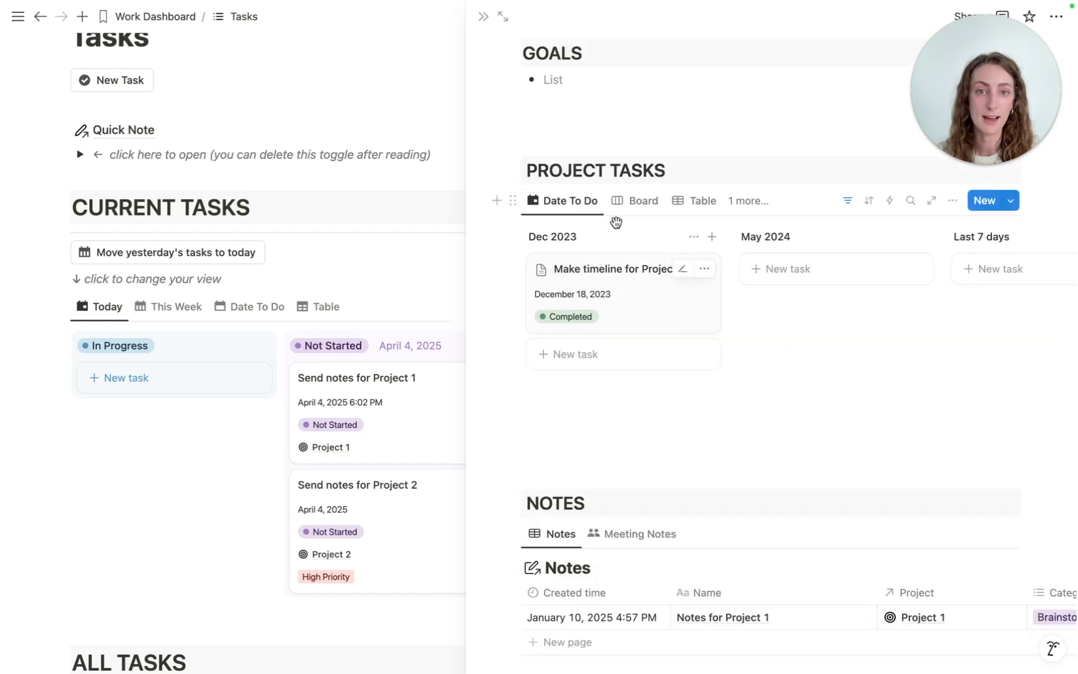
pyautogui.click(633, 201)
pyautogui.click(692, 209)
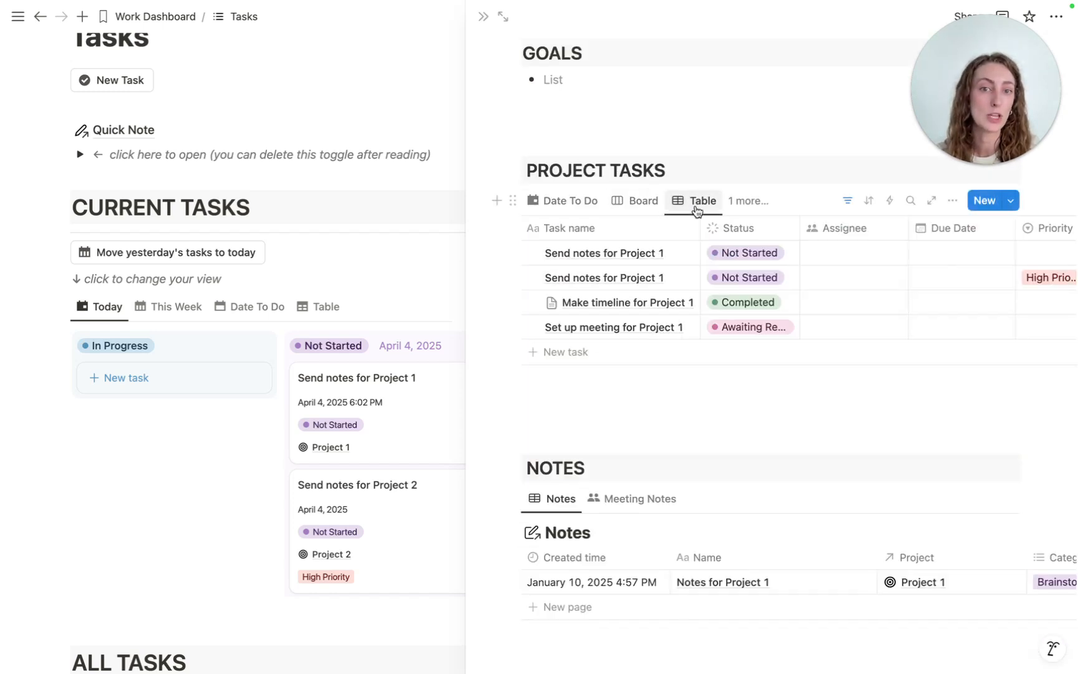
pyautogui.click(592, 203)
# View the Notes and Meeting Notes linked to Project 1, then close the project page.
pyautogui.scroll(-1, 679, 275)
pyautogui.scroll(-2, 678, 275)
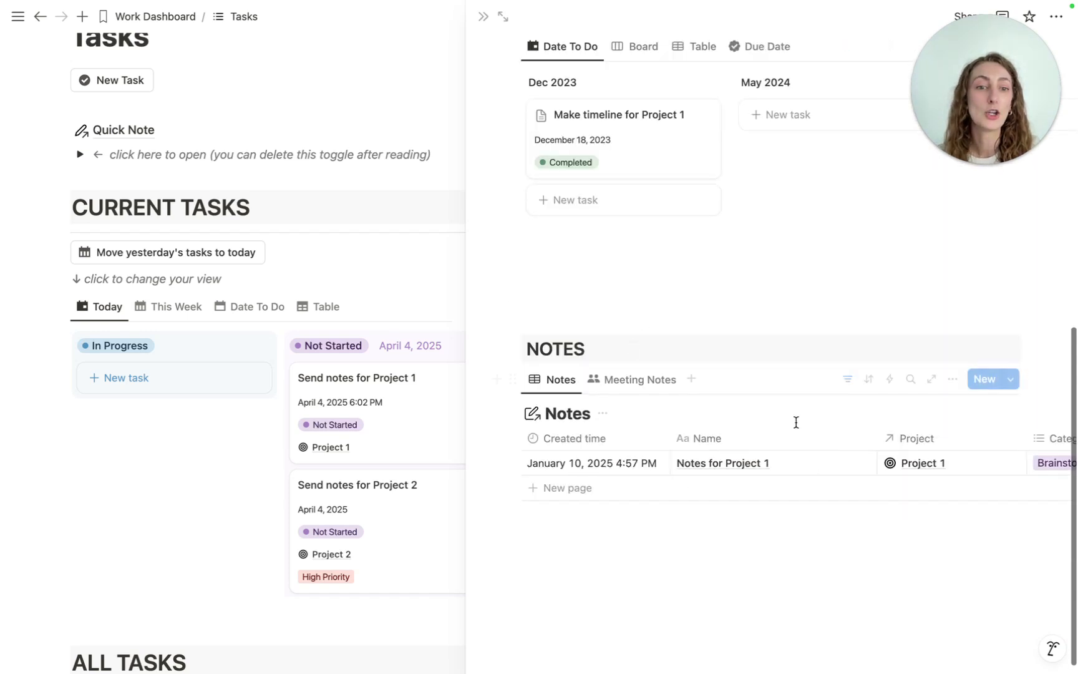
pyautogui.click(643, 379)
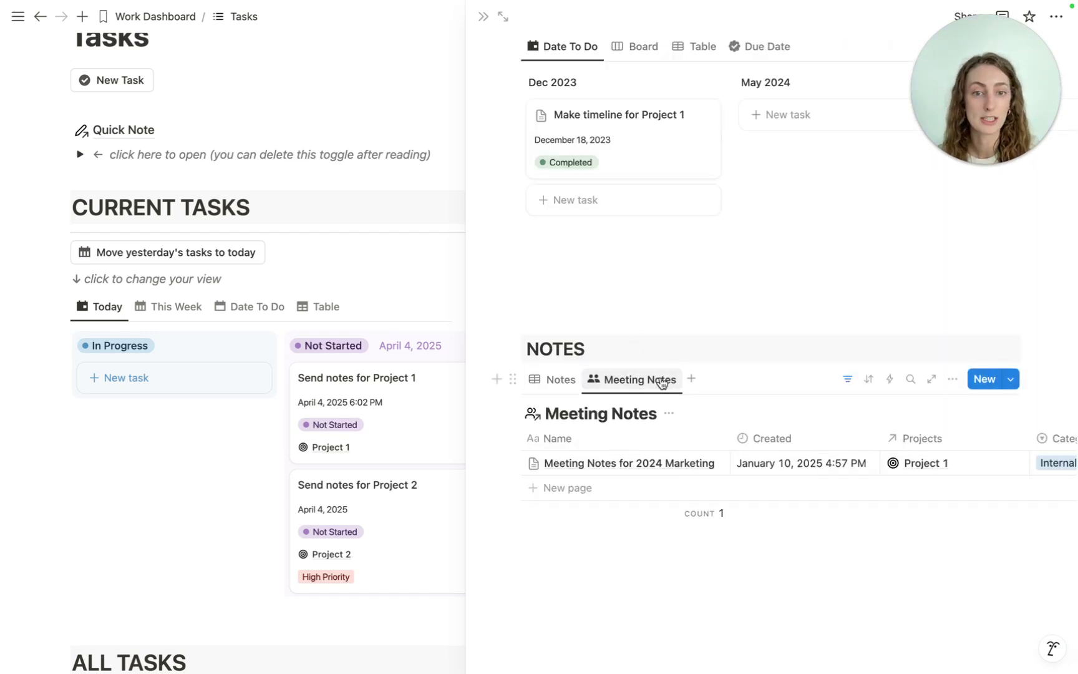
pyautogui.click(529, 380)
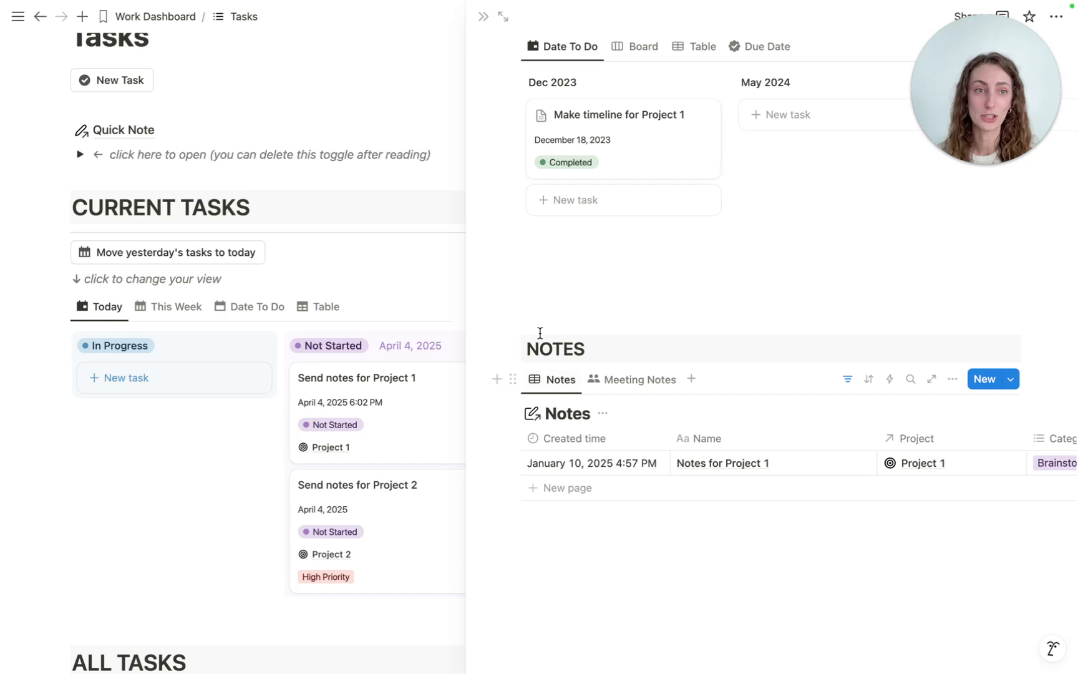
pyautogui.click(484, 18)
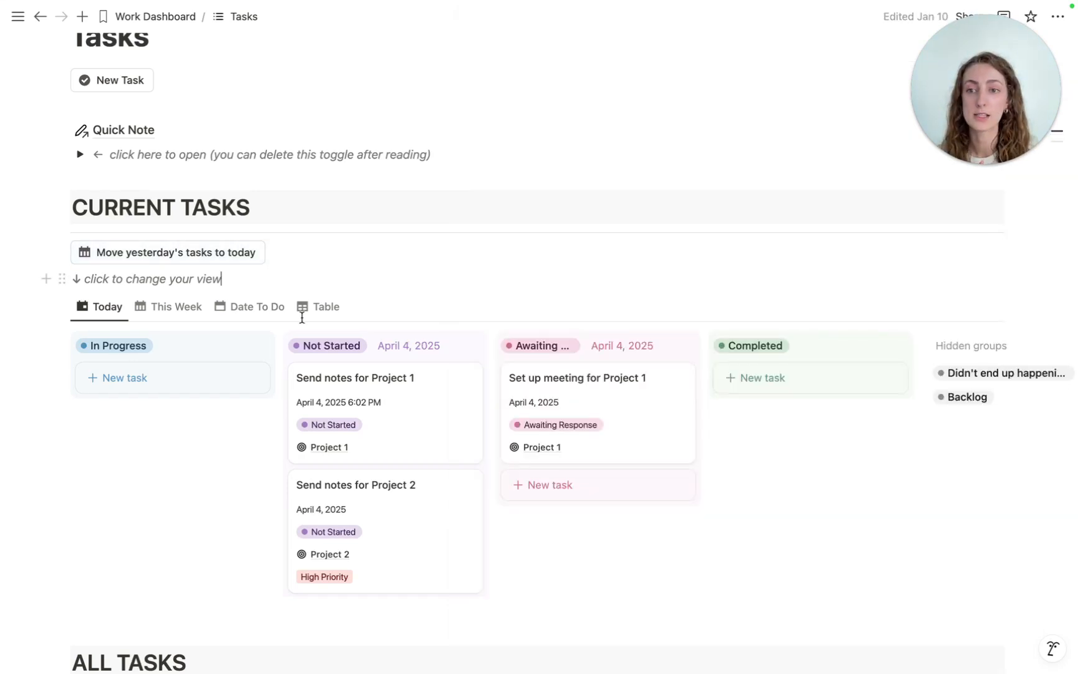
# View Current Tasks by This Week, by Date To Do and as a Table.
pyautogui.click(174, 315)
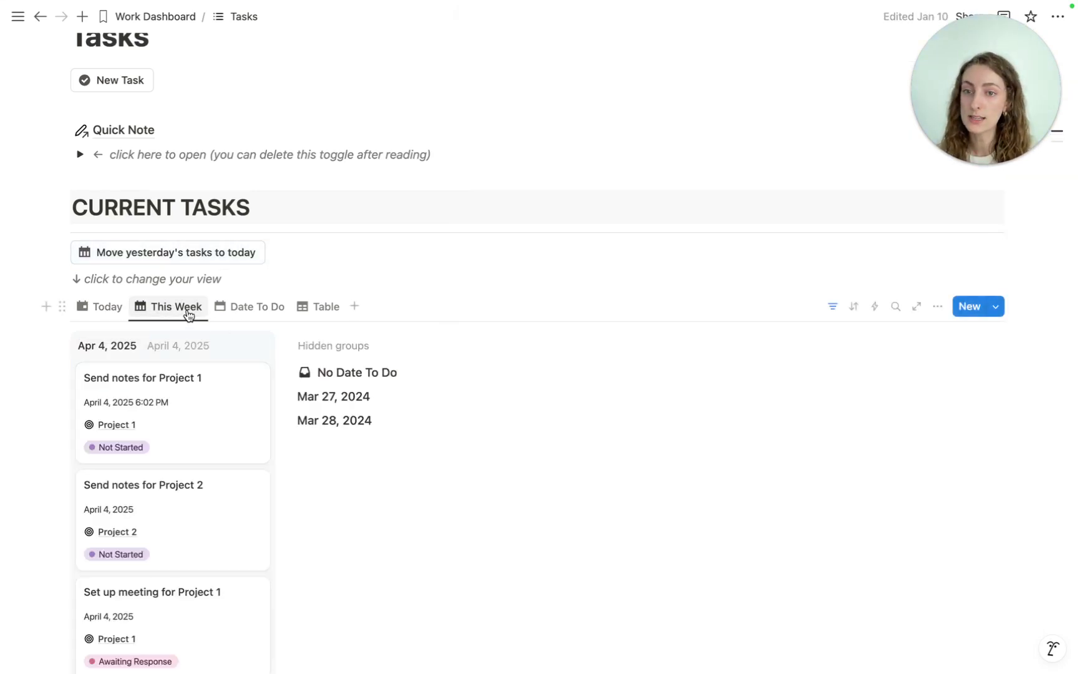
pyautogui.click(244, 309)
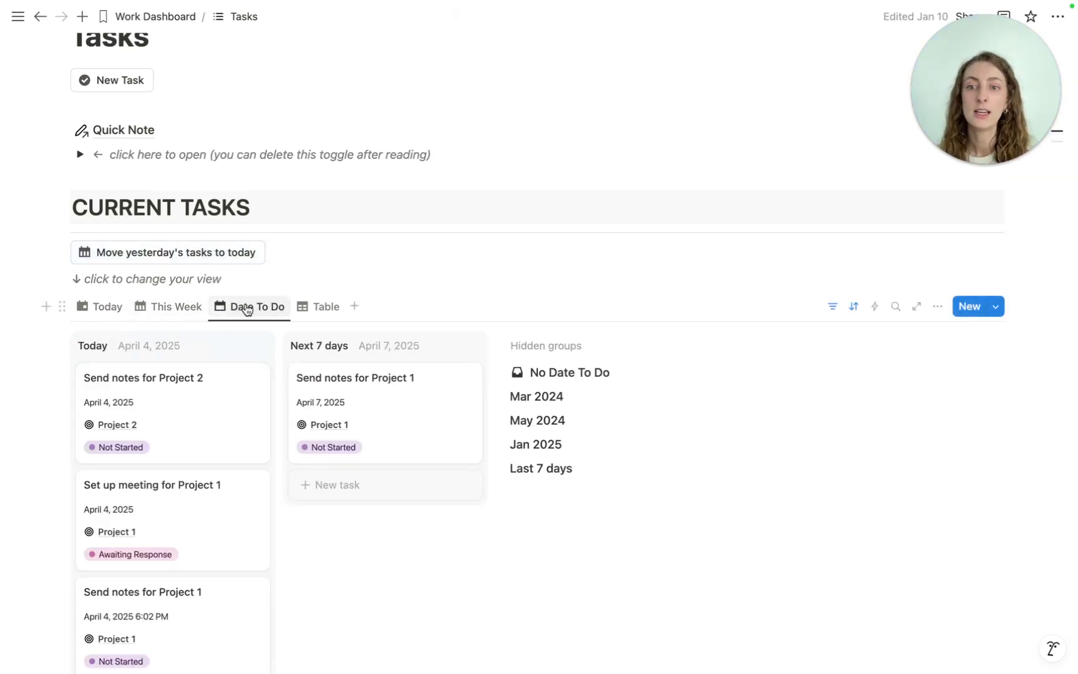
pyautogui.click(310, 308)
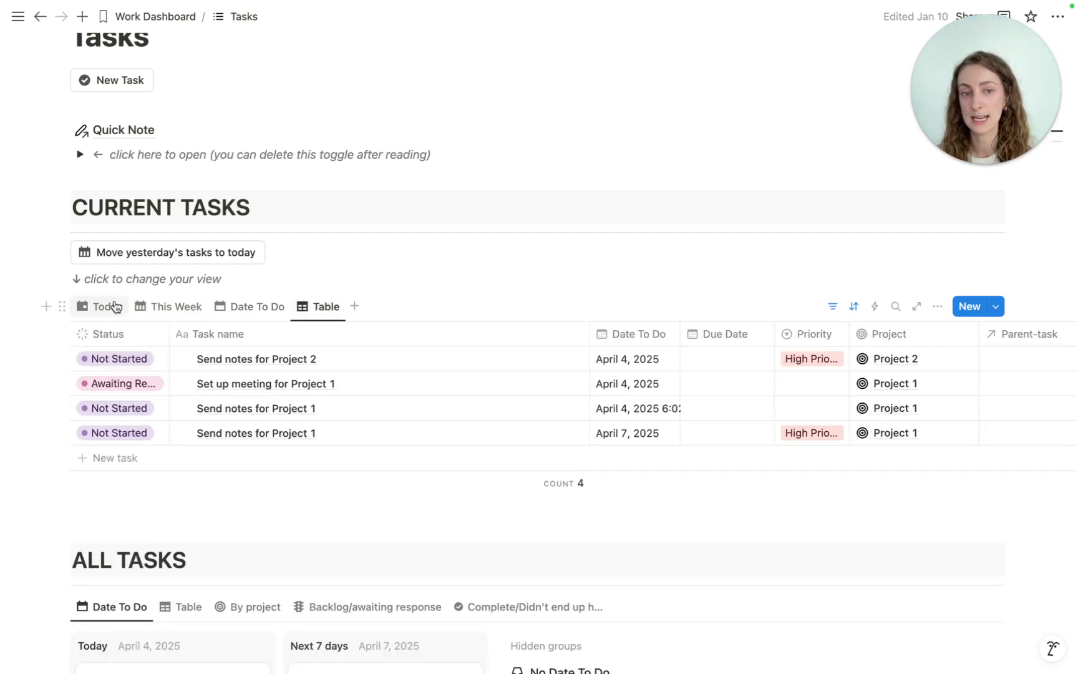
# Examine the All Tasks section in its Table, By project, Backlog/awaiting response and Complete views.
pyautogui.scroll(-1, 115, 305)
pyautogui.scroll(-4, 115, 306)
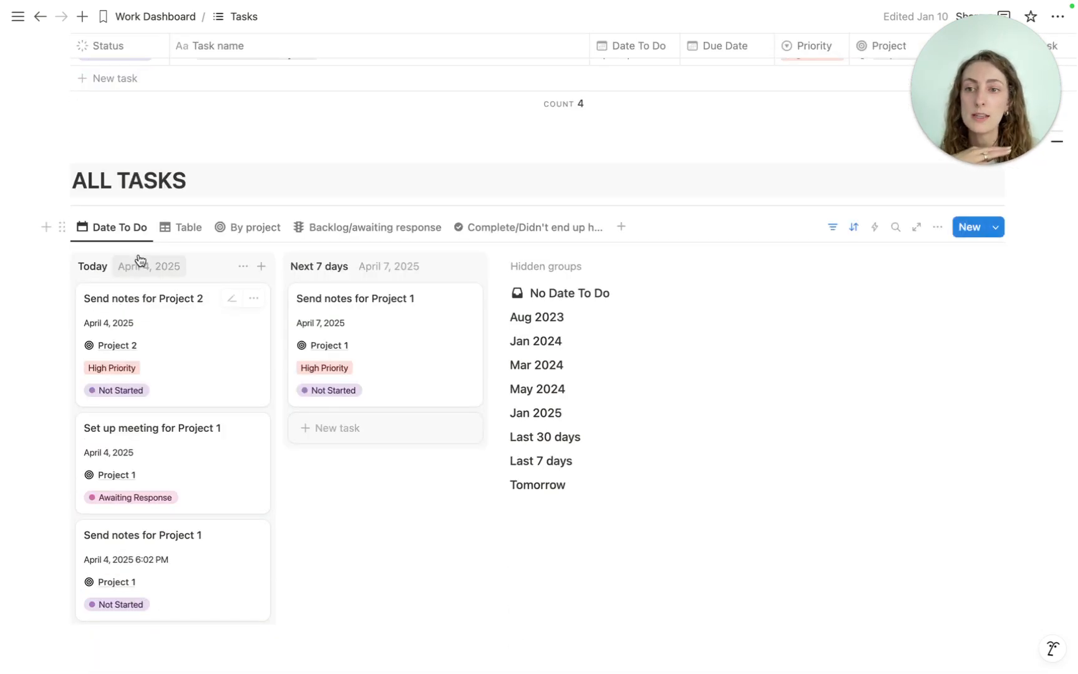
pyautogui.click(186, 227)
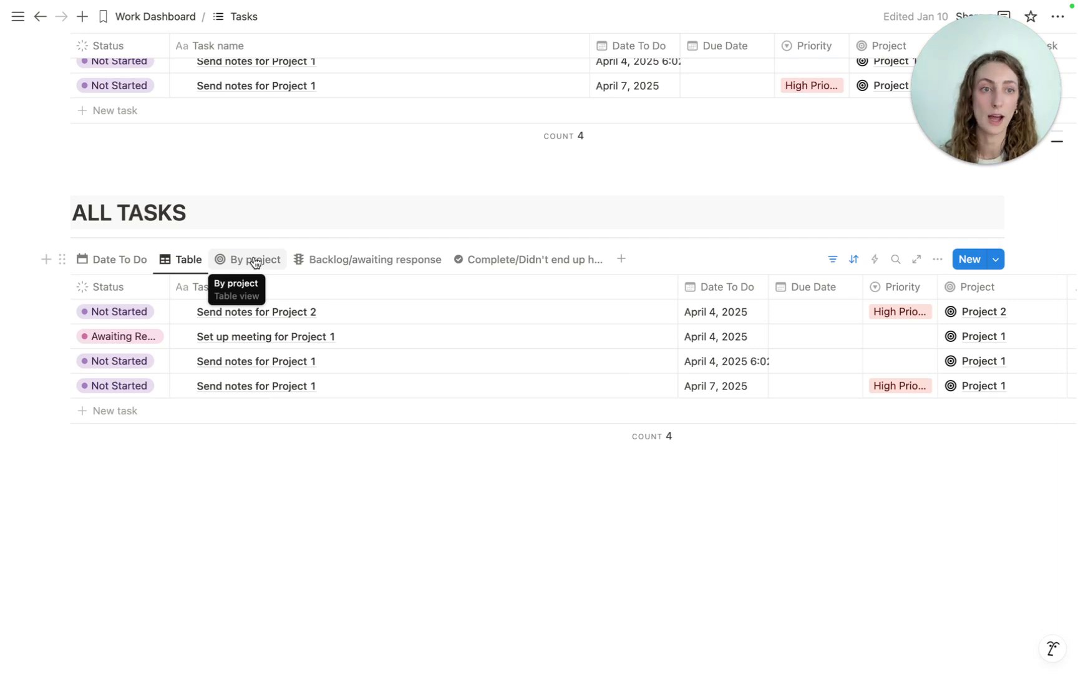
pyautogui.click(255, 260)
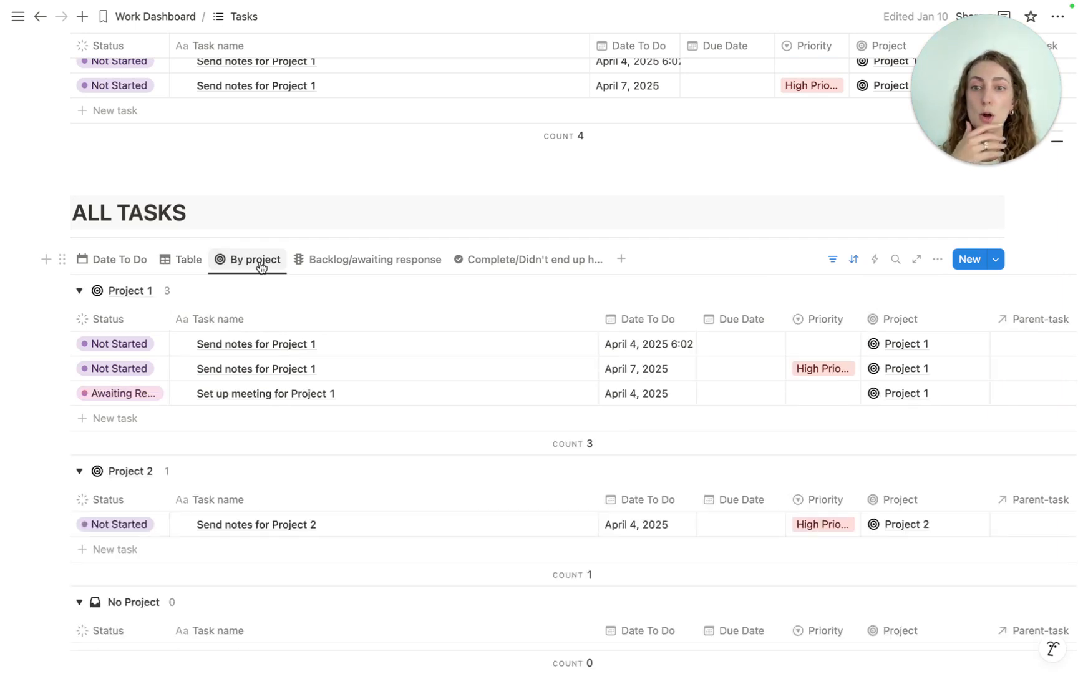
pyautogui.click(315, 264)
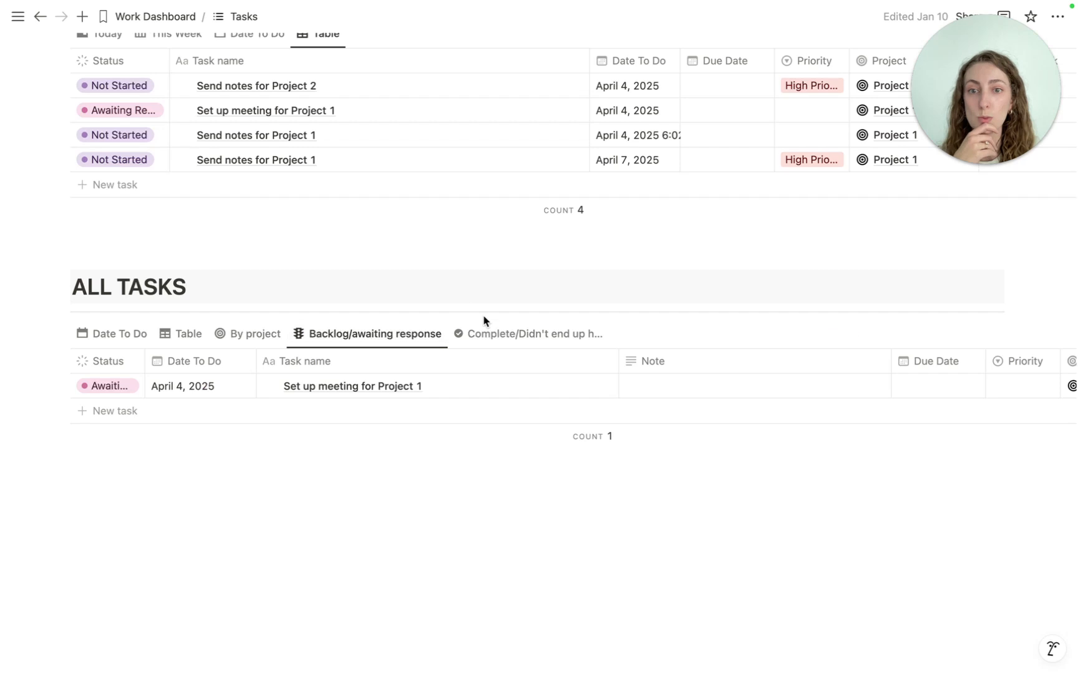
pyautogui.click(560, 343)
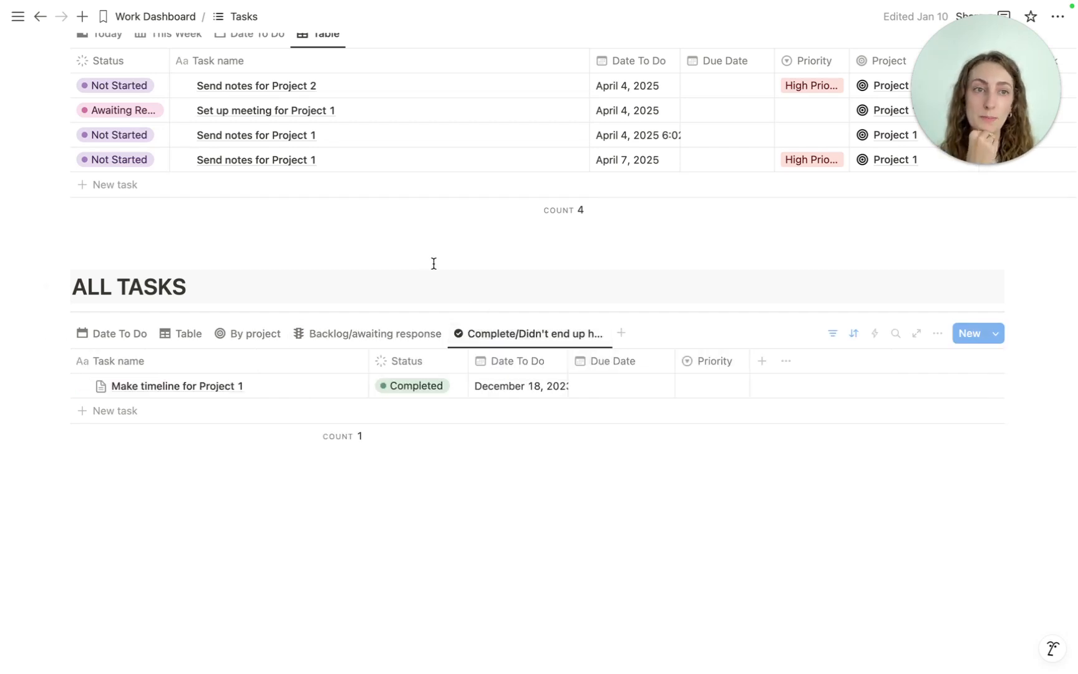
# Open the Projects page from the Work Dashboard and view the projects by status, as a table, on the timeline and on the board.
pyautogui.scroll(9, 413, 264)
pyautogui.click(155, 16)
pyautogui.scroll(-7, 312, 197)
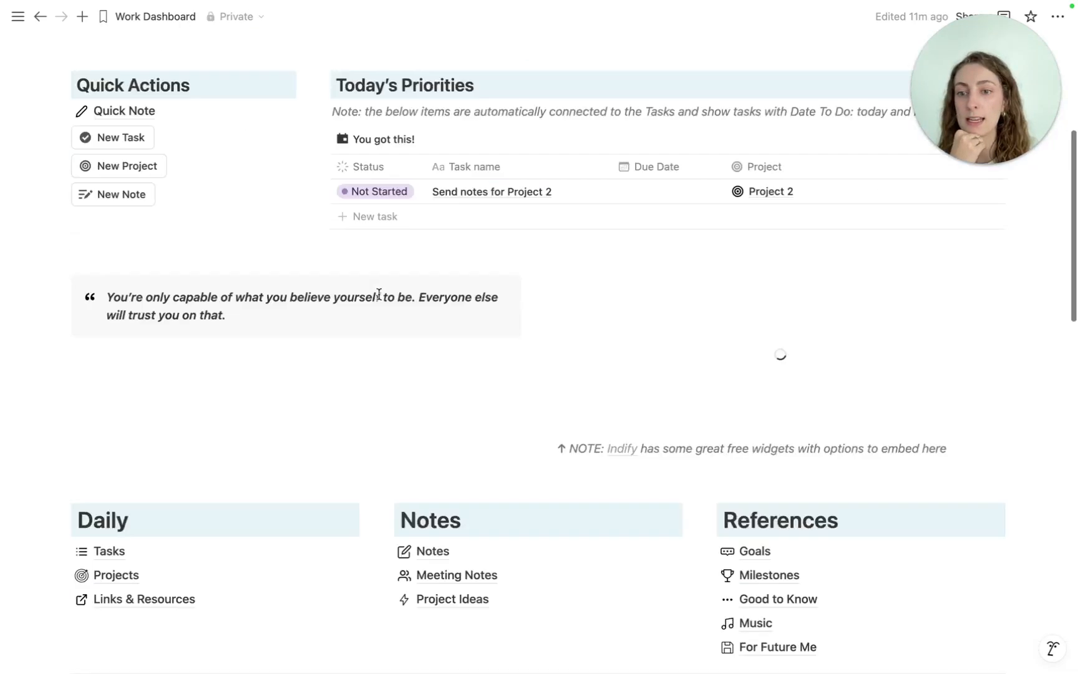
pyautogui.click(116, 468)
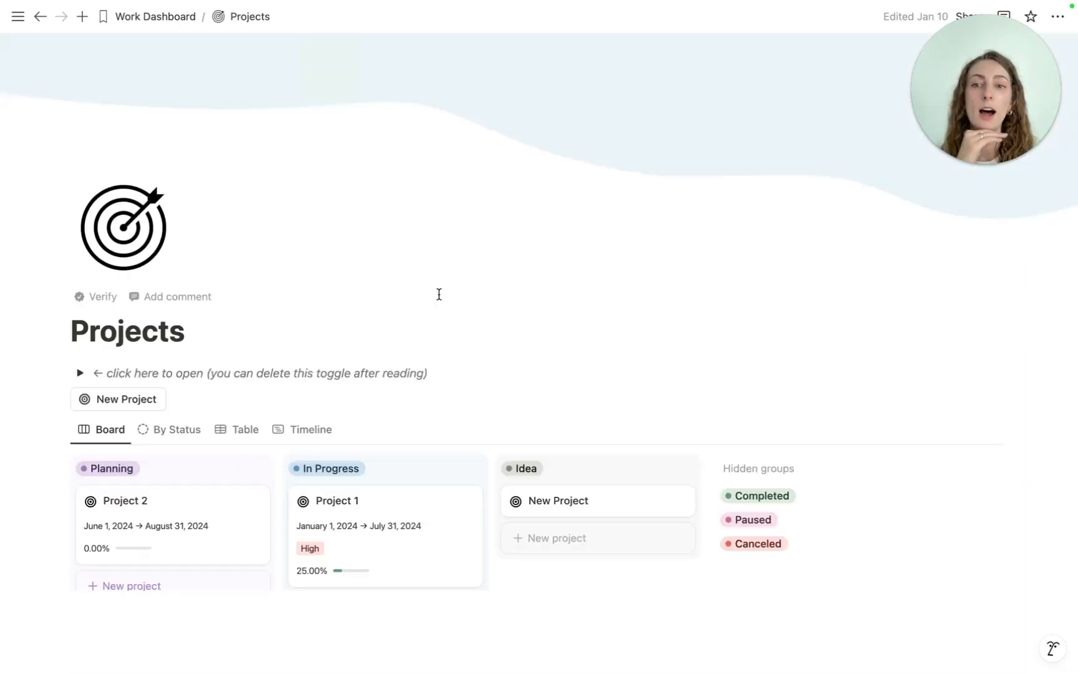
pyautogui.scroll(-3, 439, 295)
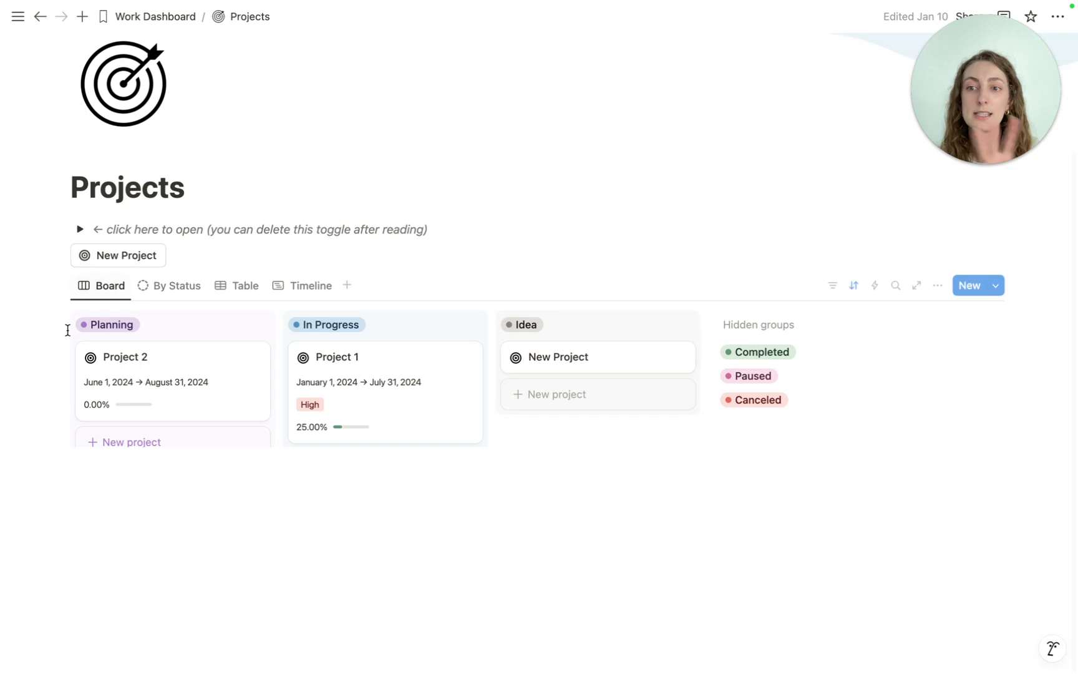
pyautogui.click(171, 289)
pyautogui.click(249, 293)
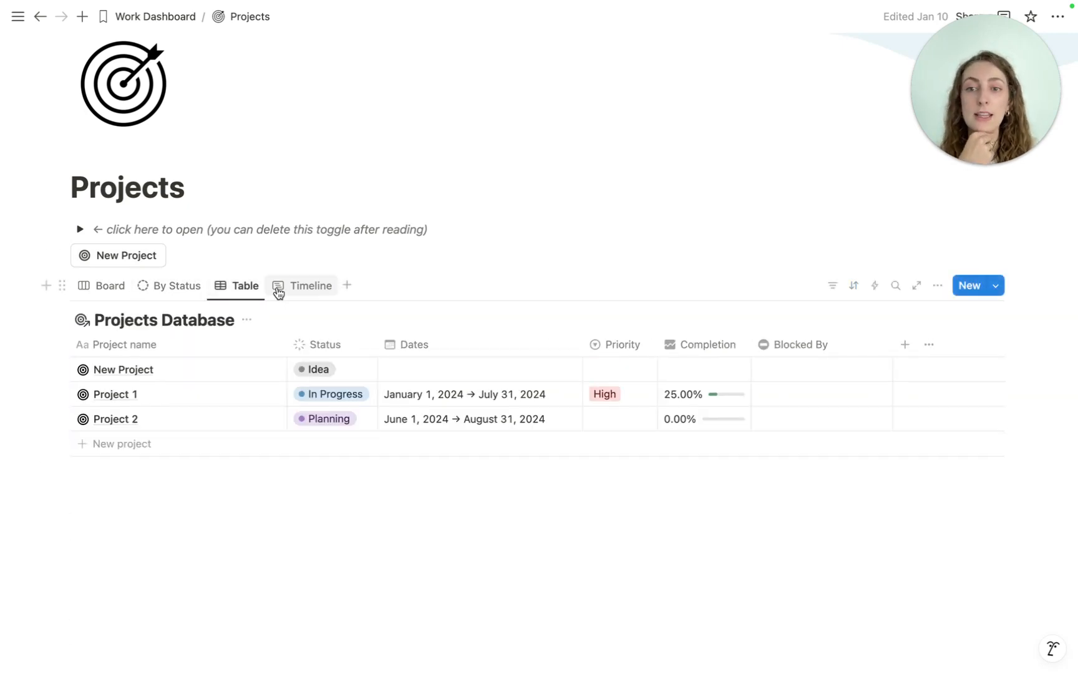
pyautogui.click(277, 290)
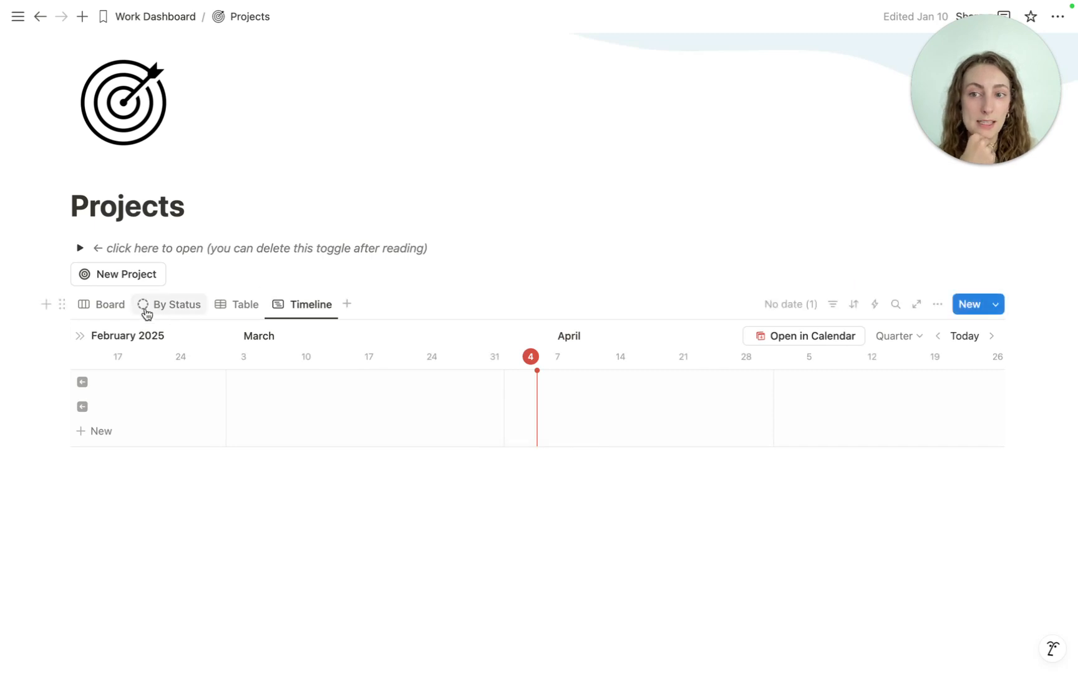
pyautogui.click(122, 310)
pyautogui.scroll(-1, 264, 332)
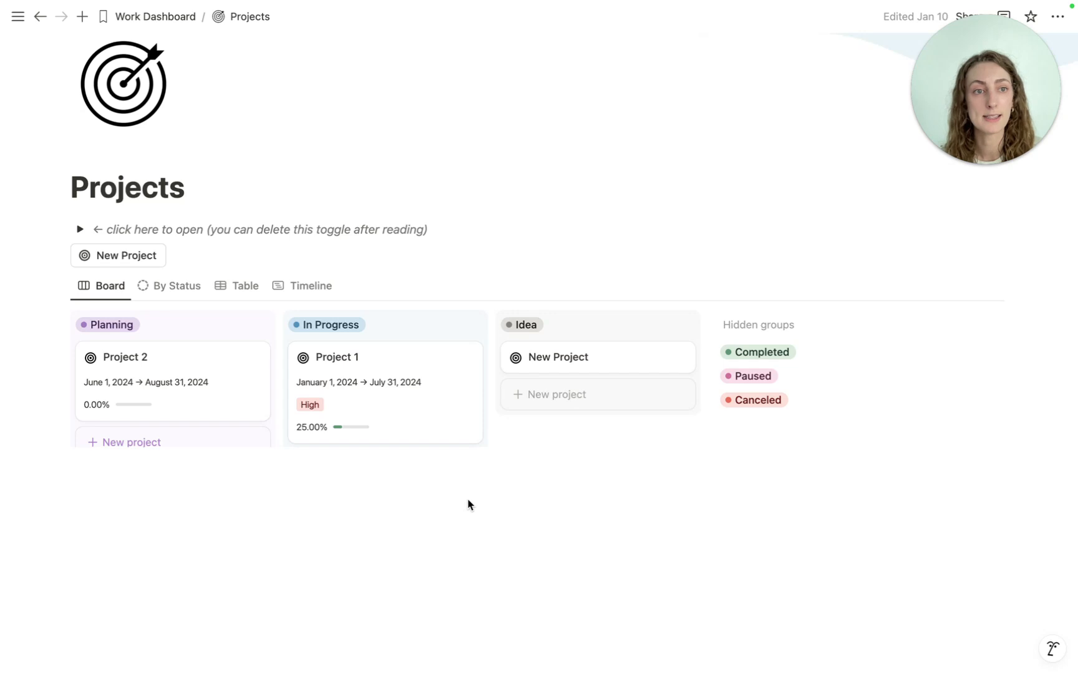
# Open Project 2 from the Planning group and examine its properties, goals, project tasks and Priority options.
pyautogui.click(179, 358)
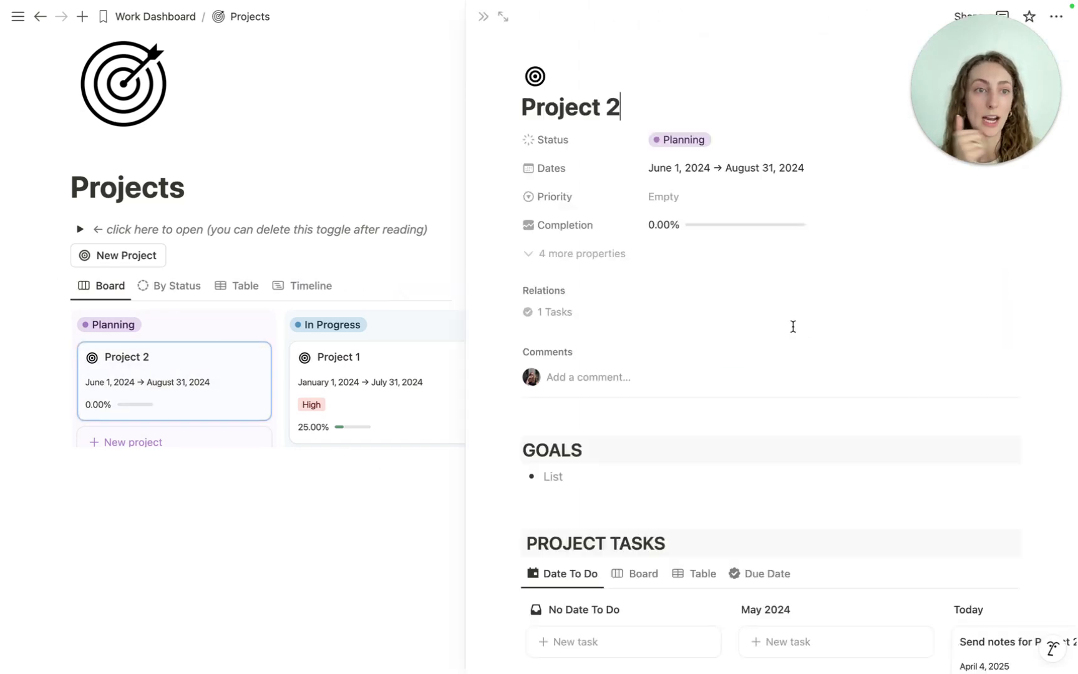
pyautogui.scroll(-10, 793, 326)
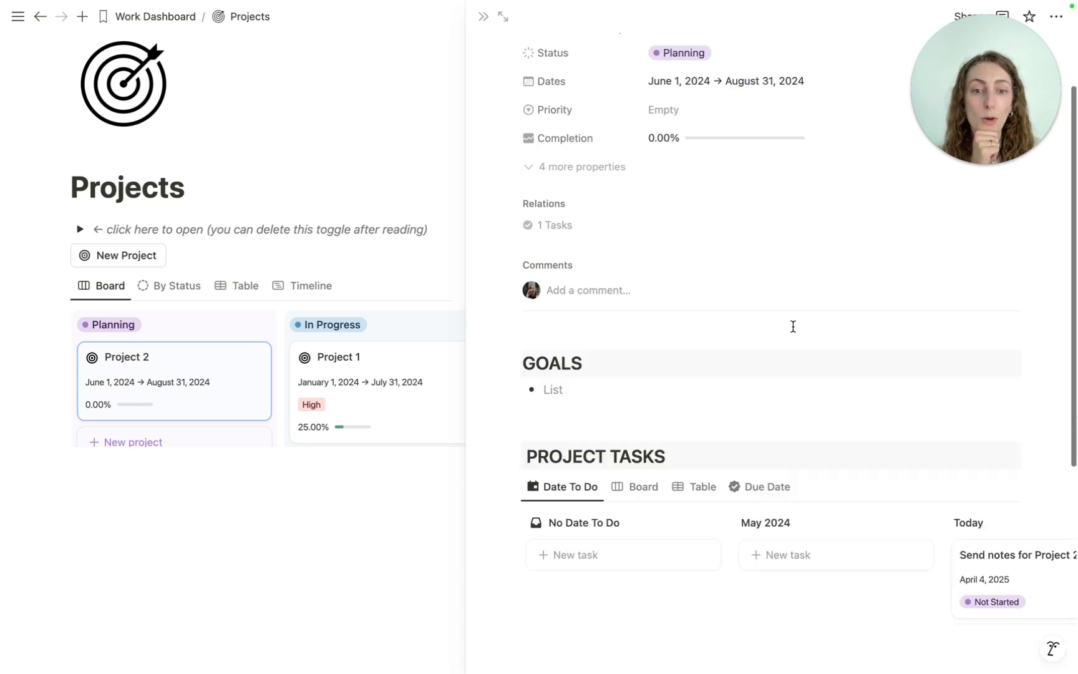
pyautogui.scroll(10, 793, 327)
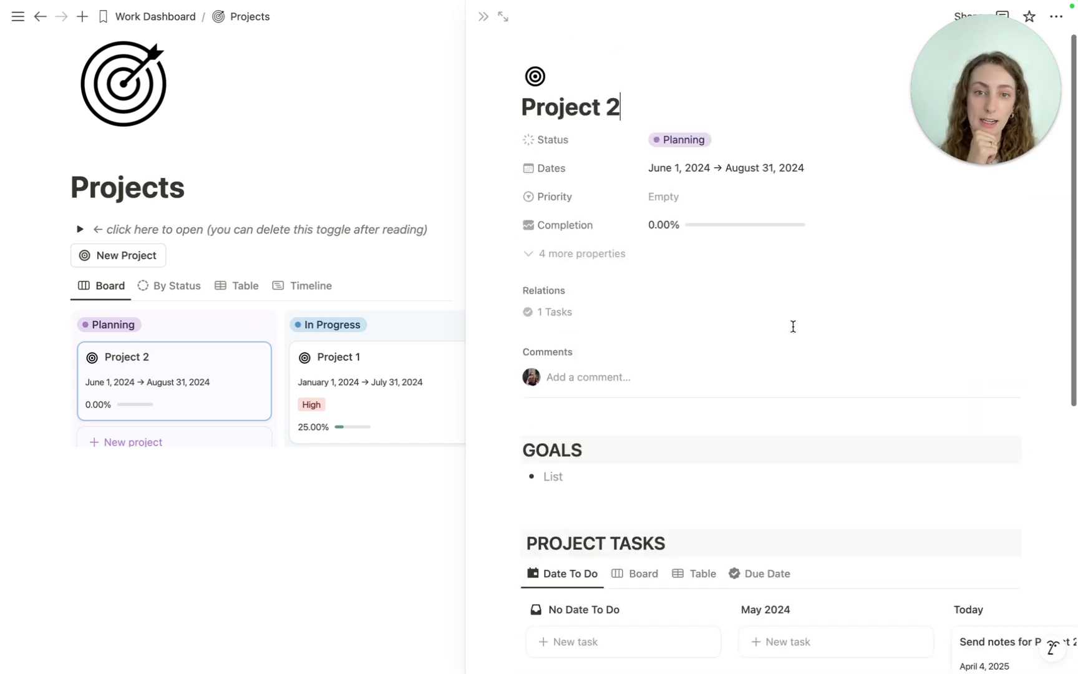
pyautogui.click(707, 197)
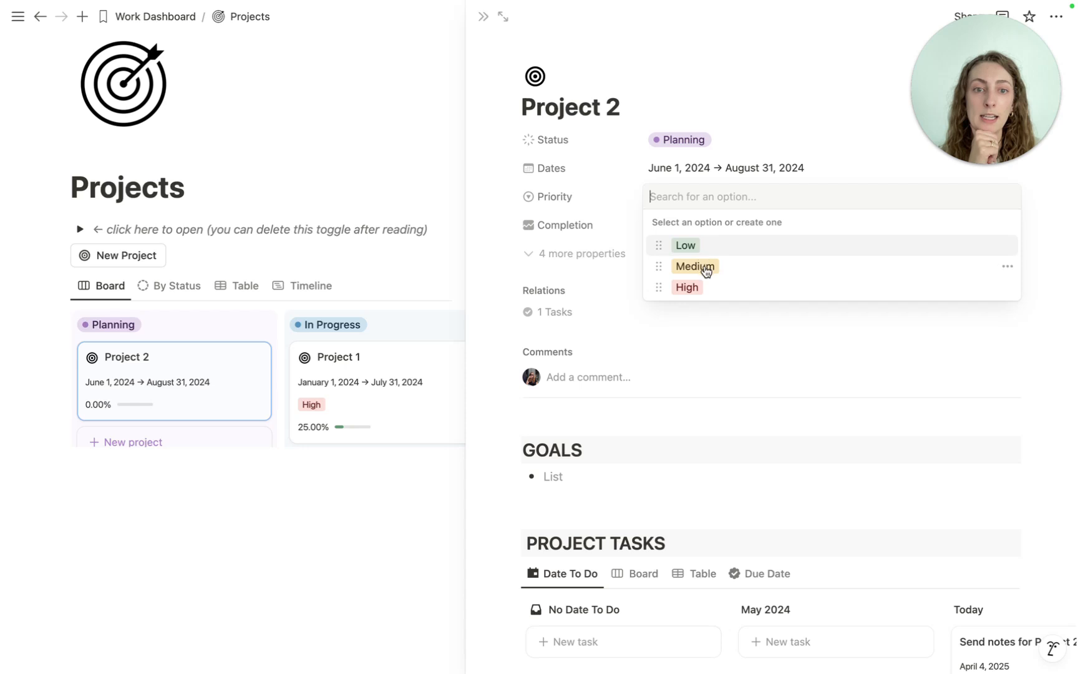
pyautogui.click(703, 288)
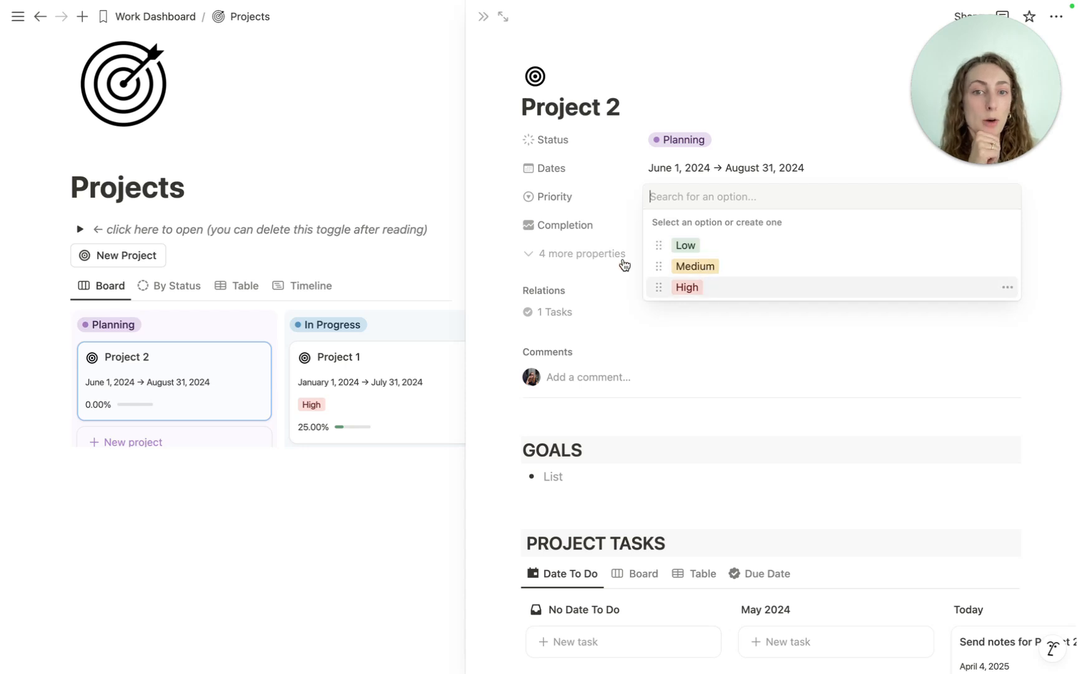
pyautogui.click(590, 254)
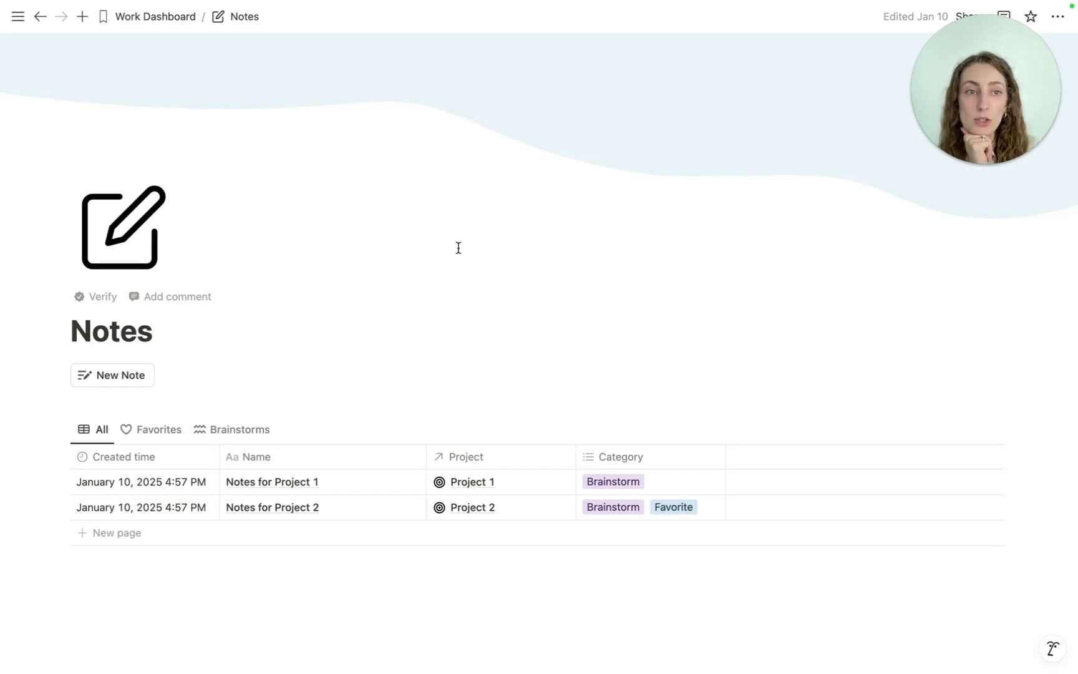
# View the Favorites, Brainstorms and All views of the Notes page and show the Category options for "Notes for Project 1".
pyautogui.scroll(-2, 426, 252)
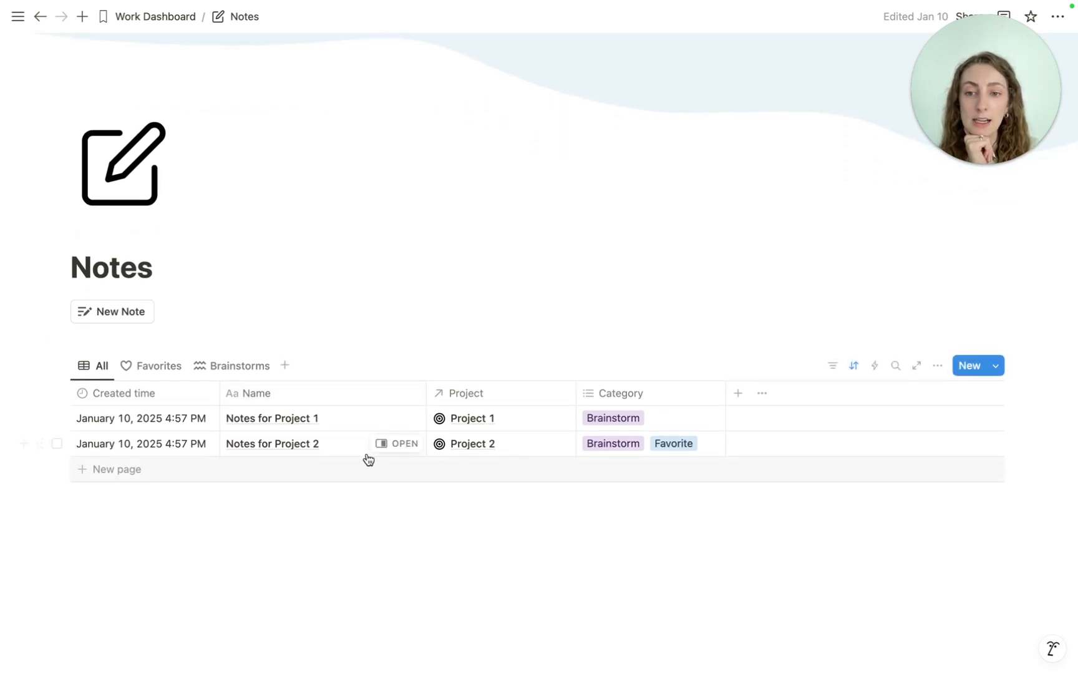
pyautogui.click(139, 368)
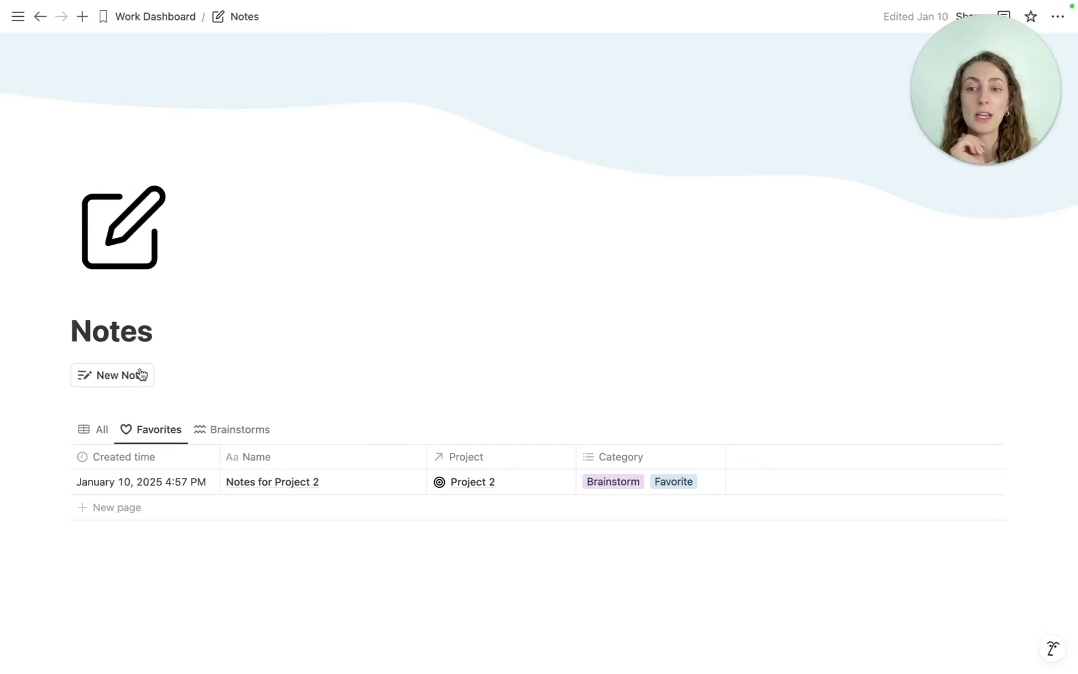
pyautogui.click(226, 435)
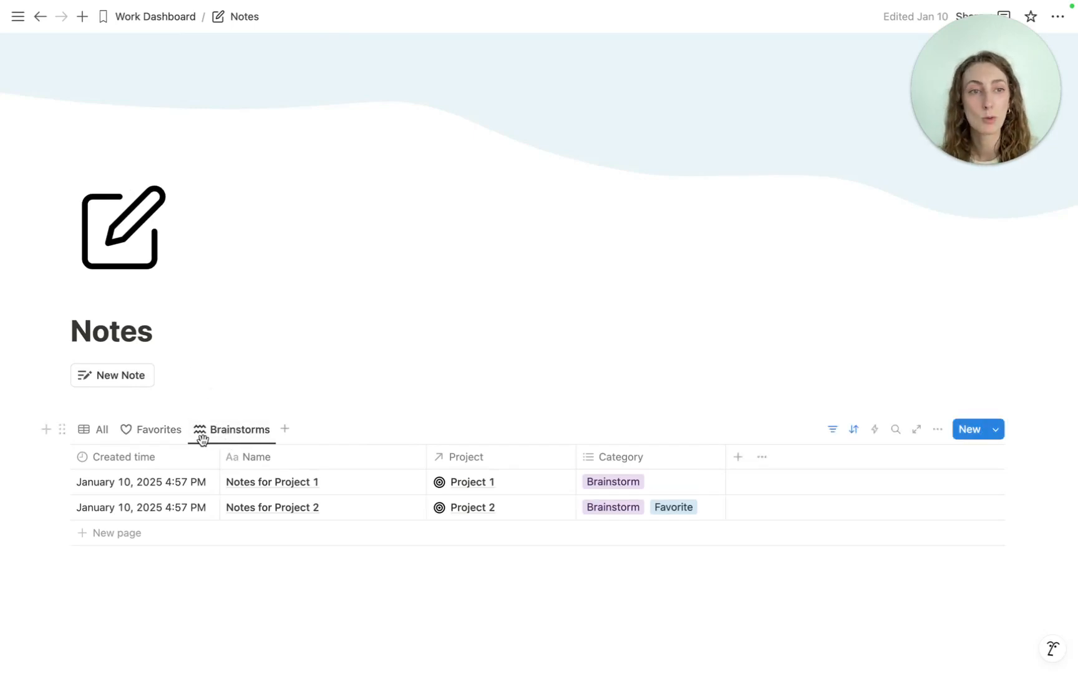
pyautogui.click(106, 434)
pyautogui.click(648, 449)
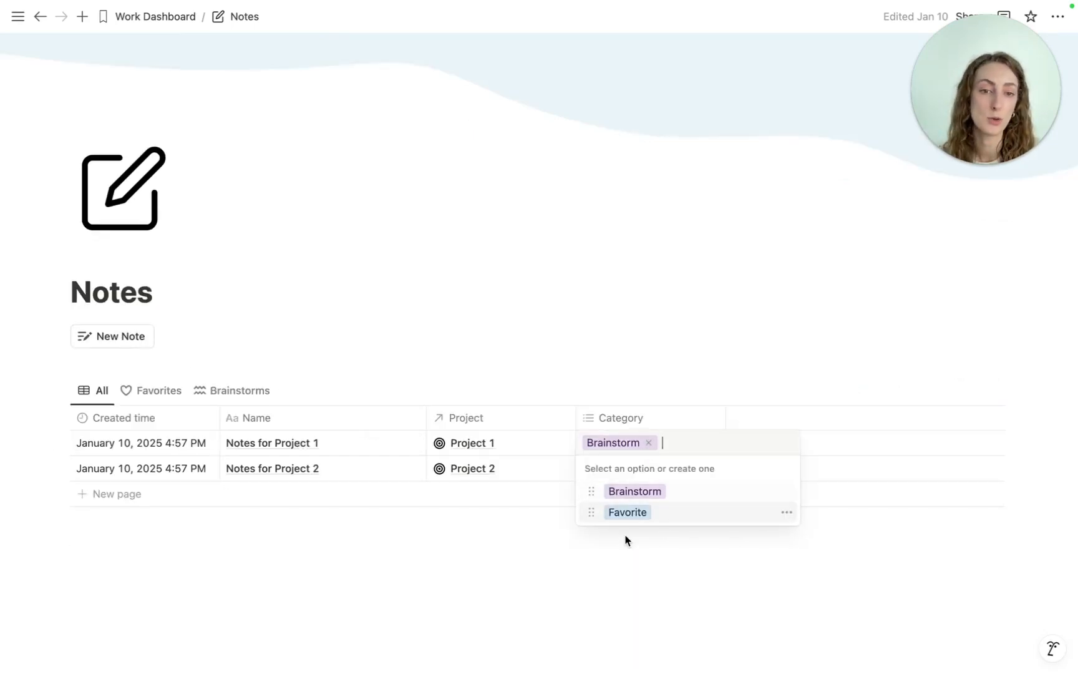
# Open "Notes for Project 1" as an empty page and follow its Project relation to view Project 1.
pyautogui.press('Escape')
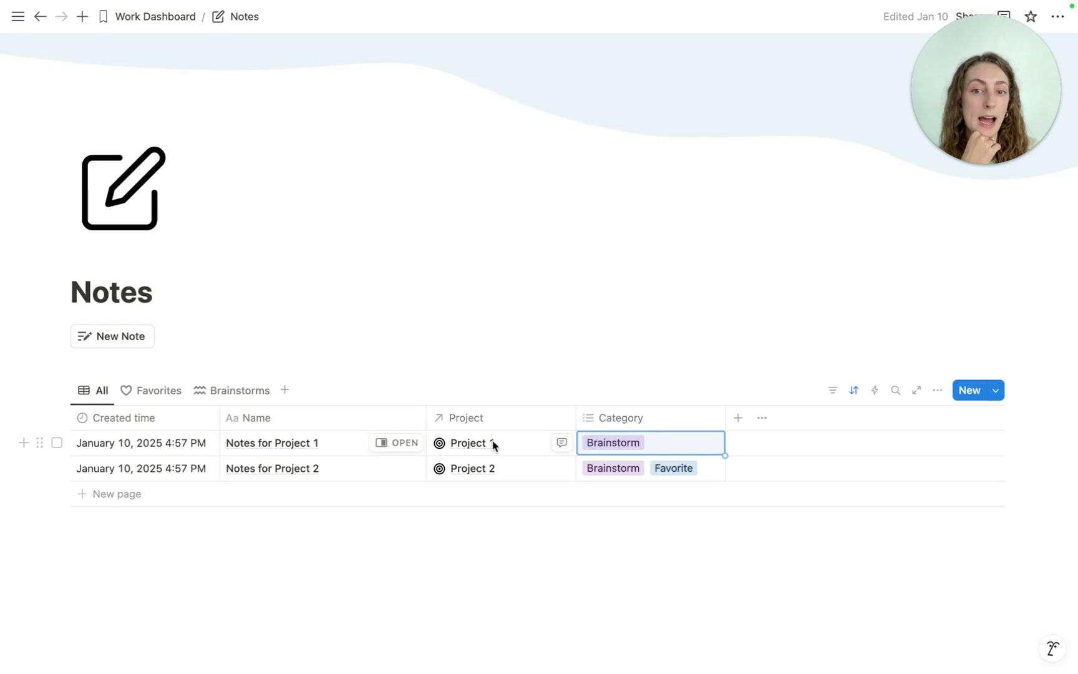
pyautogui.click(405, 442)
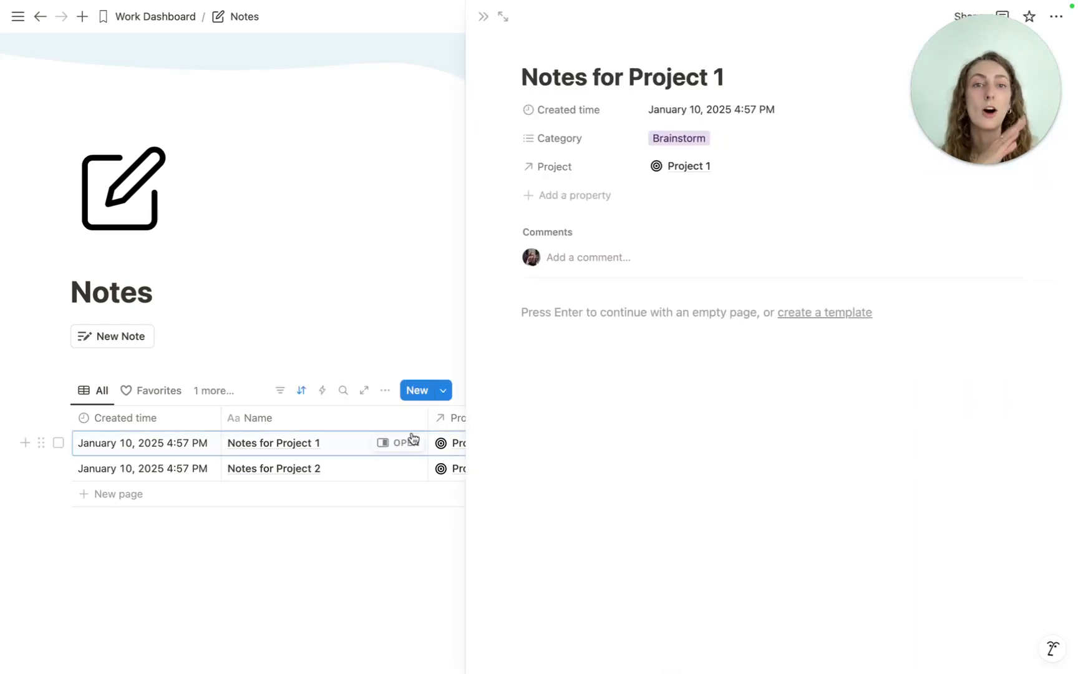
pyautogui.click(659, 318)
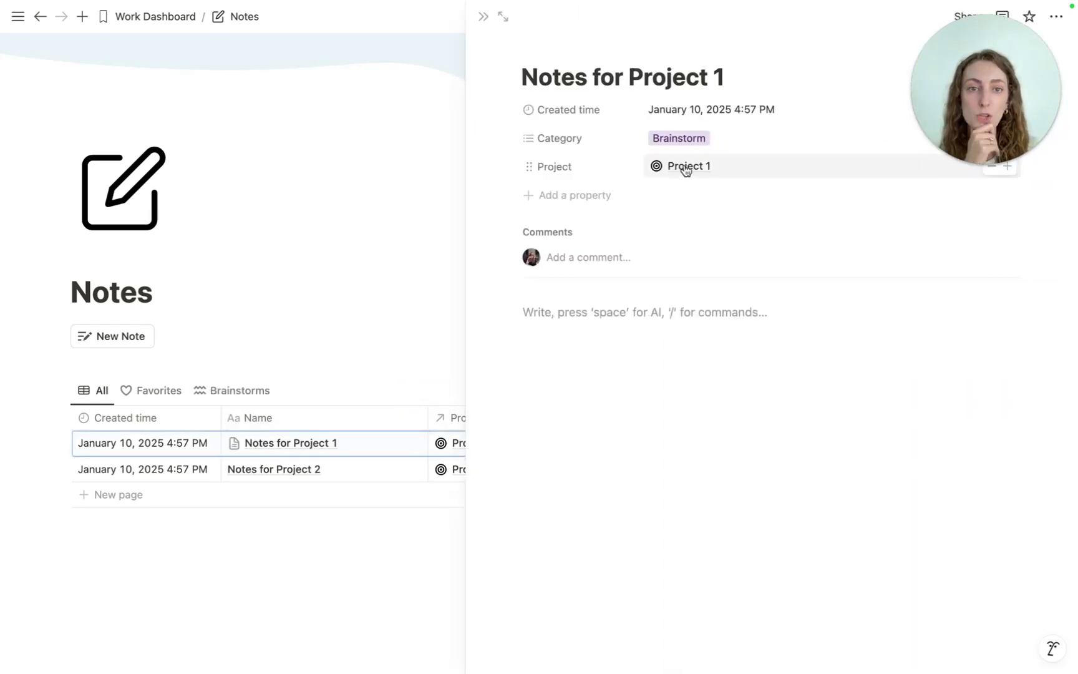
pyautogui.click(688, 167)
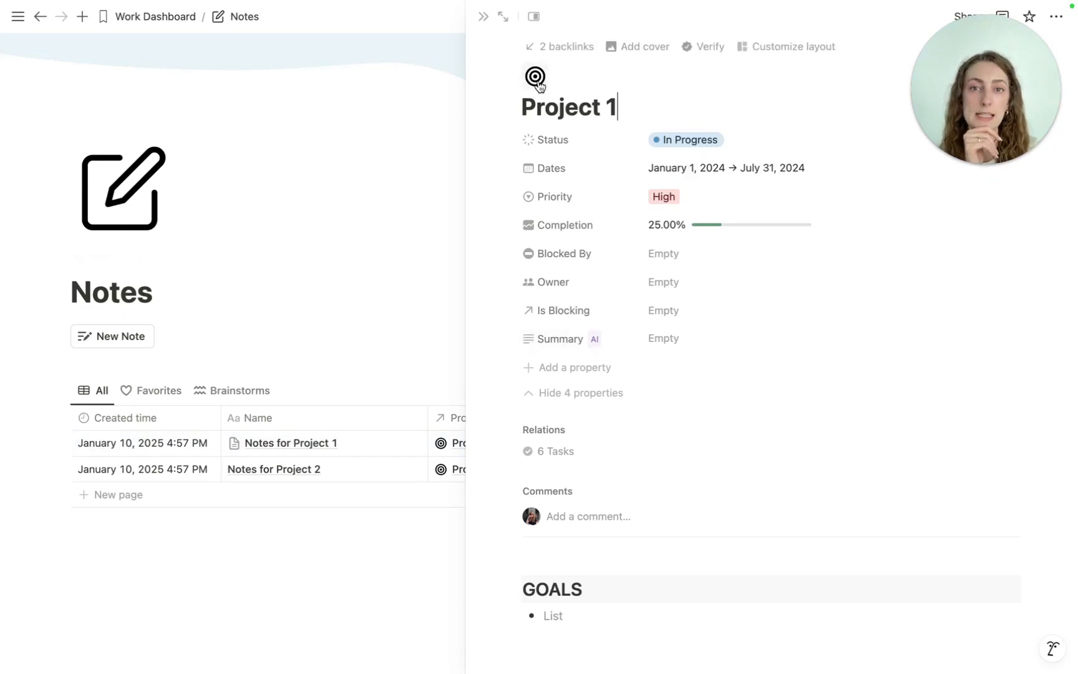
pyautogui.click(484, 16)
# Open Meeting Notes from the Work Dashboard, add a page from the New Meeting Note template and review its sections.
pyautogui.click(154, 18)
pyautogui.scroll(-2, 460, 347)
pyautogui.click(493, 465)
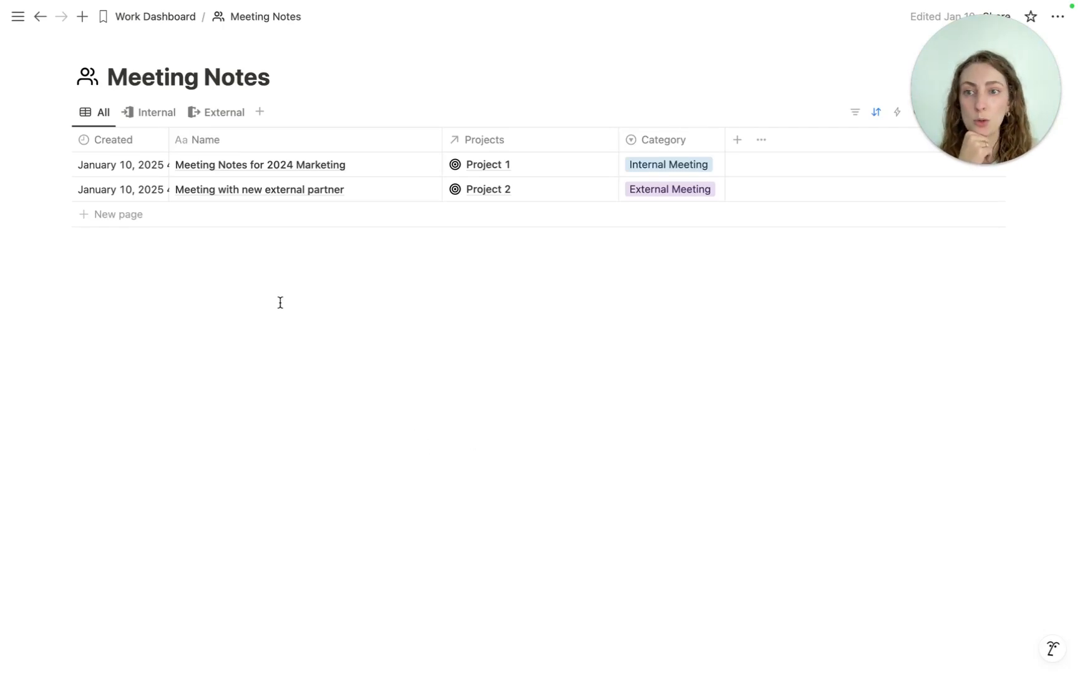
pyautogui.click(135, 214)
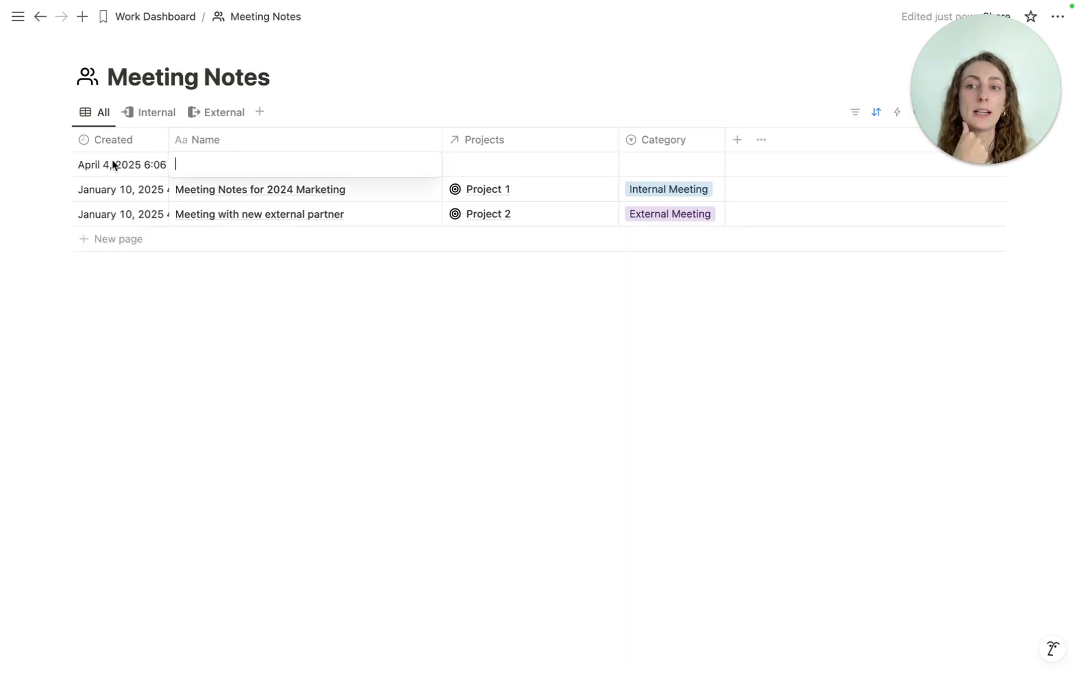
pyautogui.press('Escape')
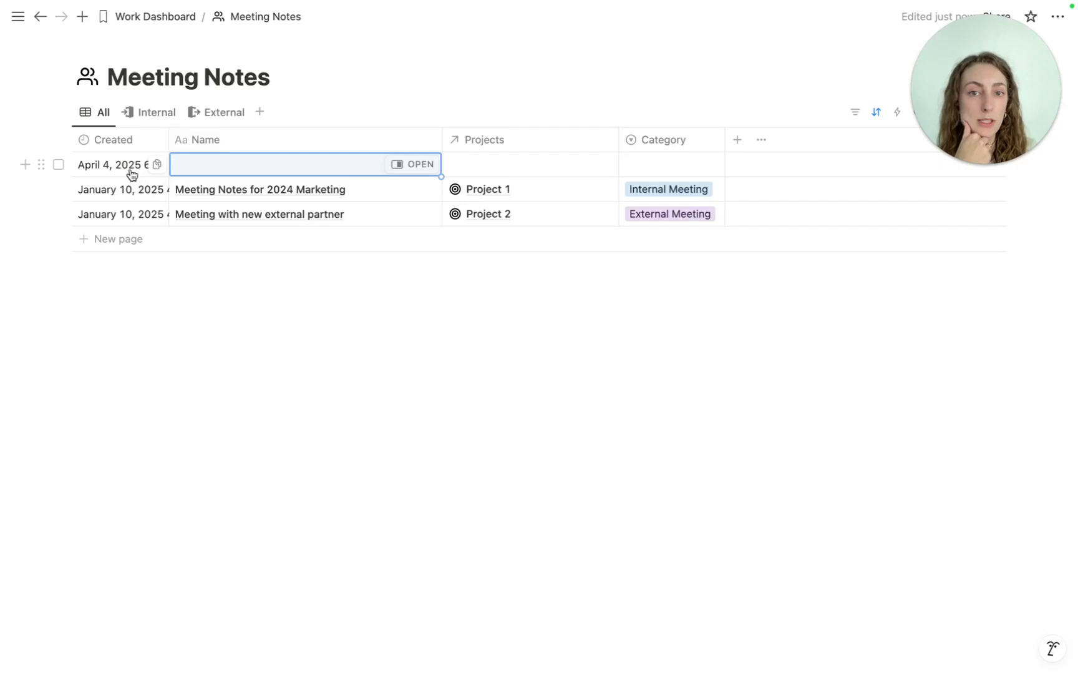
pyautogui.click(251, 164)
pyautogui.click(467, 306)
pyautogui.click(422, 164)
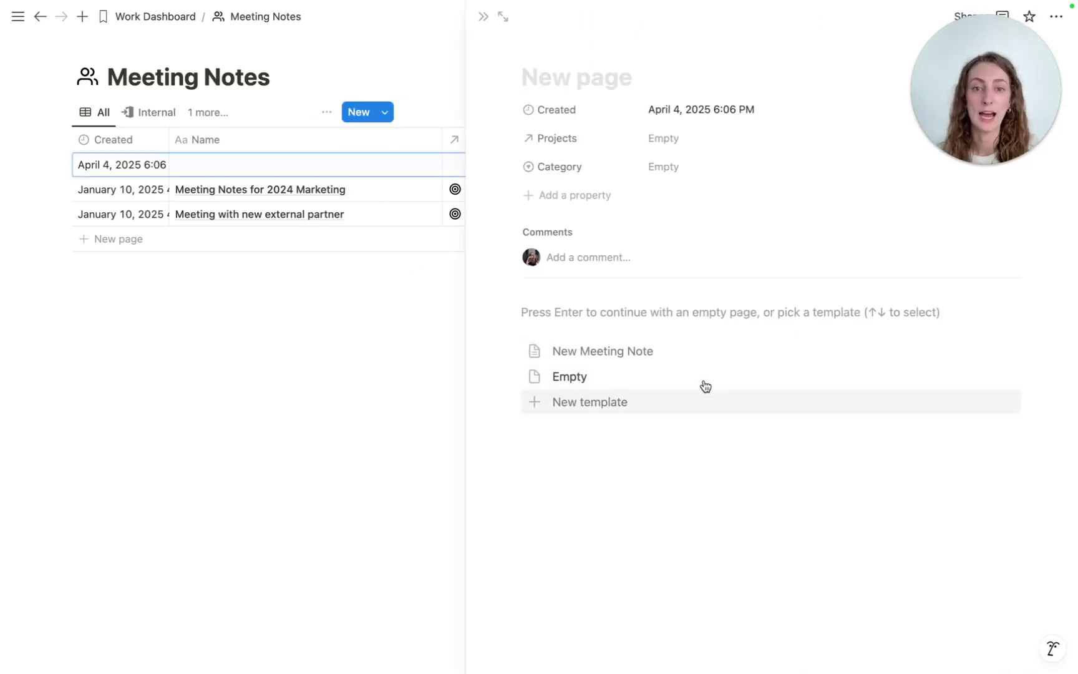
pyautogui.click(684, 353)
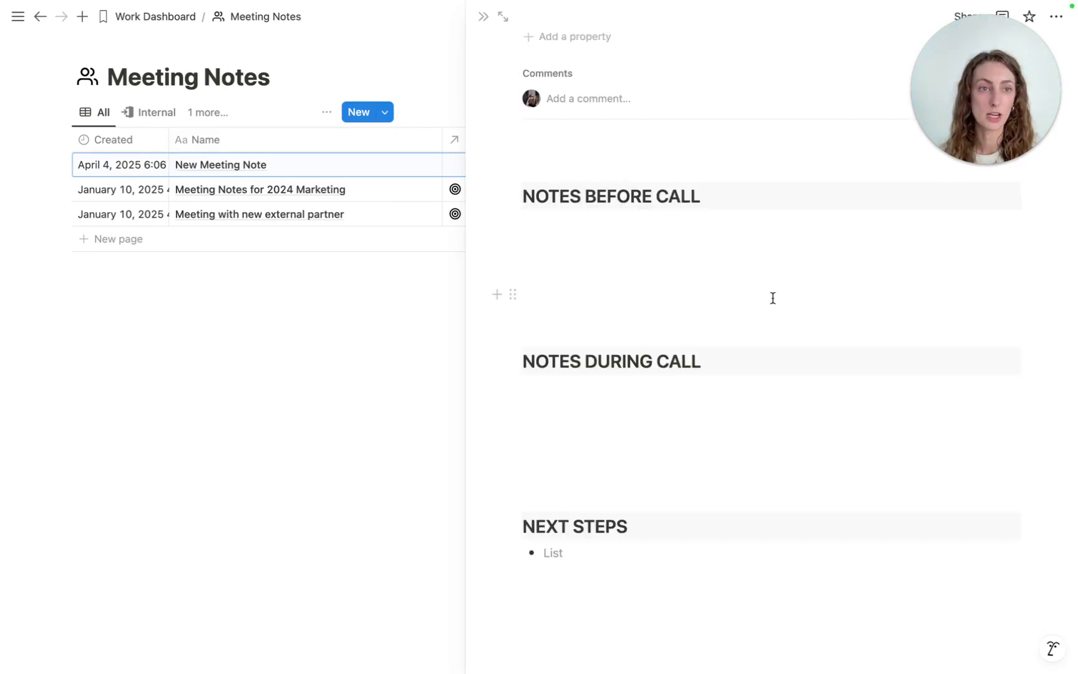
pyautogui.scroll(-2, 772, 299)
pyautogui.scroll(5, 773, 298)
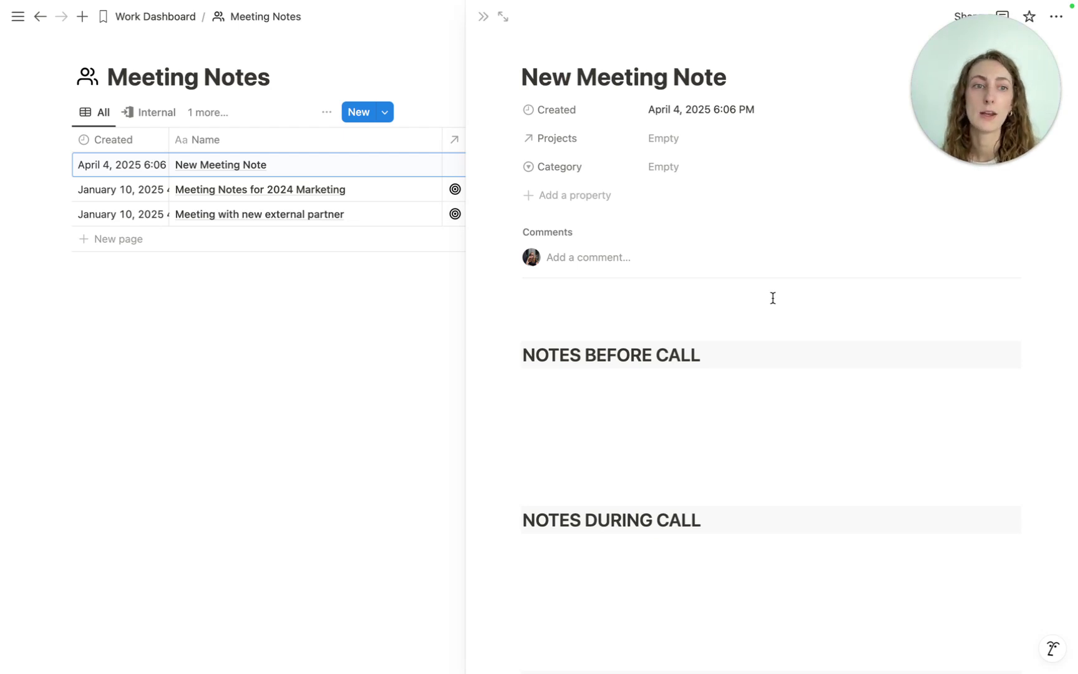
# Link the new meeting note to Project 1 and set its Category to Internal Meeting.
pyautogui.click(688, 137)
pyautogui.click(719, 169)
pyautogui.click(775, 92)
pyautogui.click(705, 174)
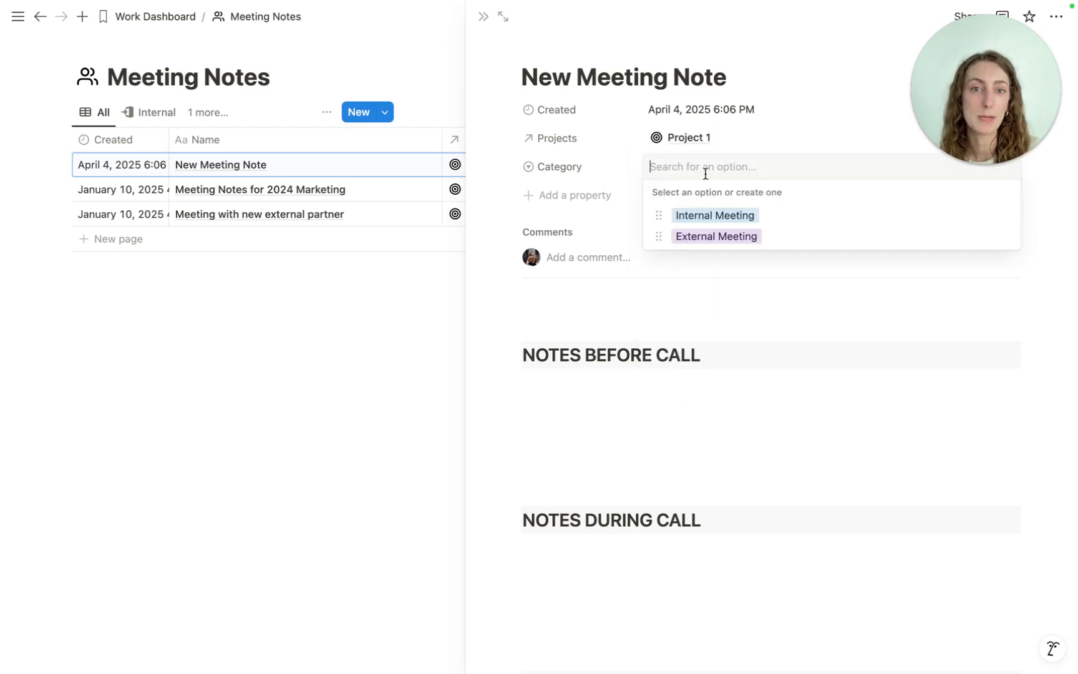
pyautogui.click(722, 215)
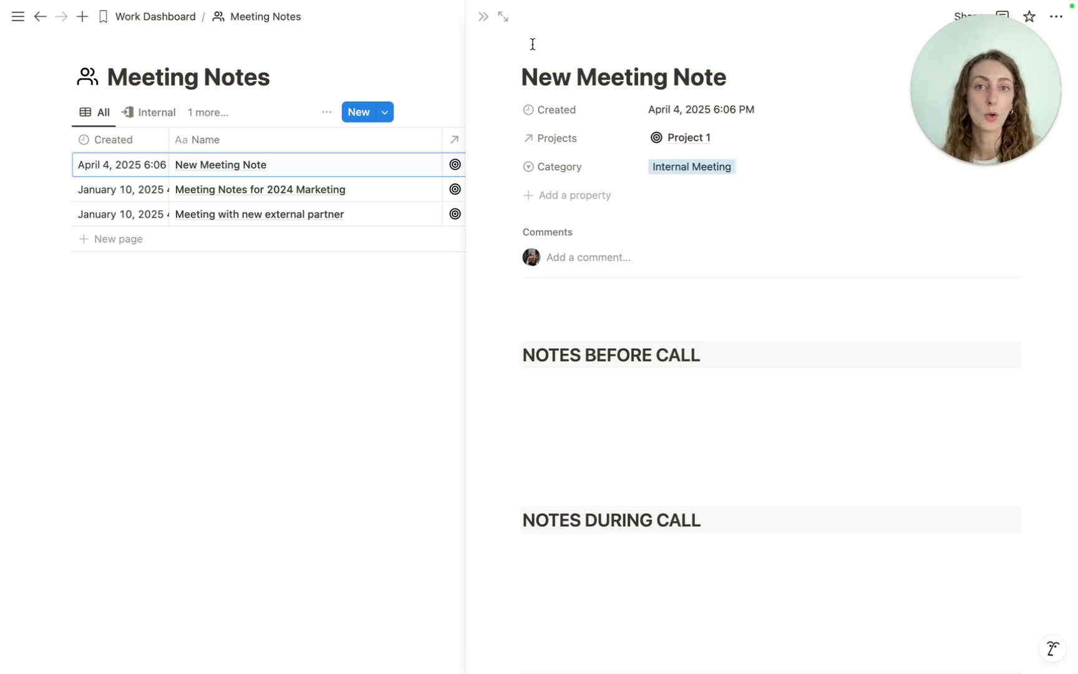
pyautogui.click(482, 17)
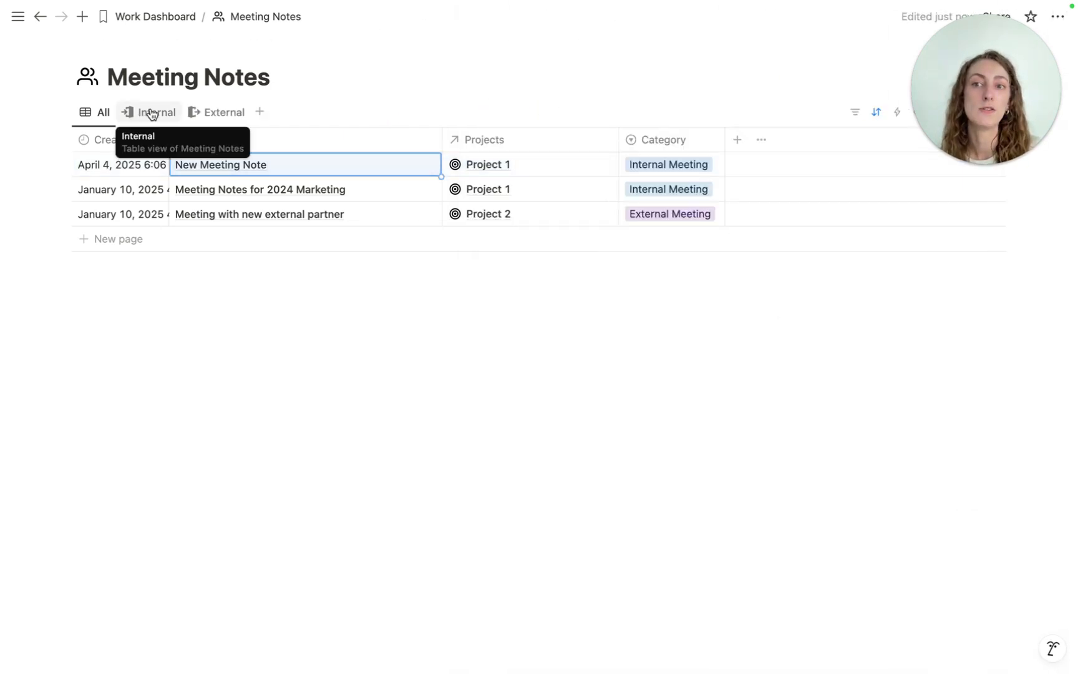
# View the Internal, External and All views of the Meeting Notes database.
pyautogui.click(151, 114)
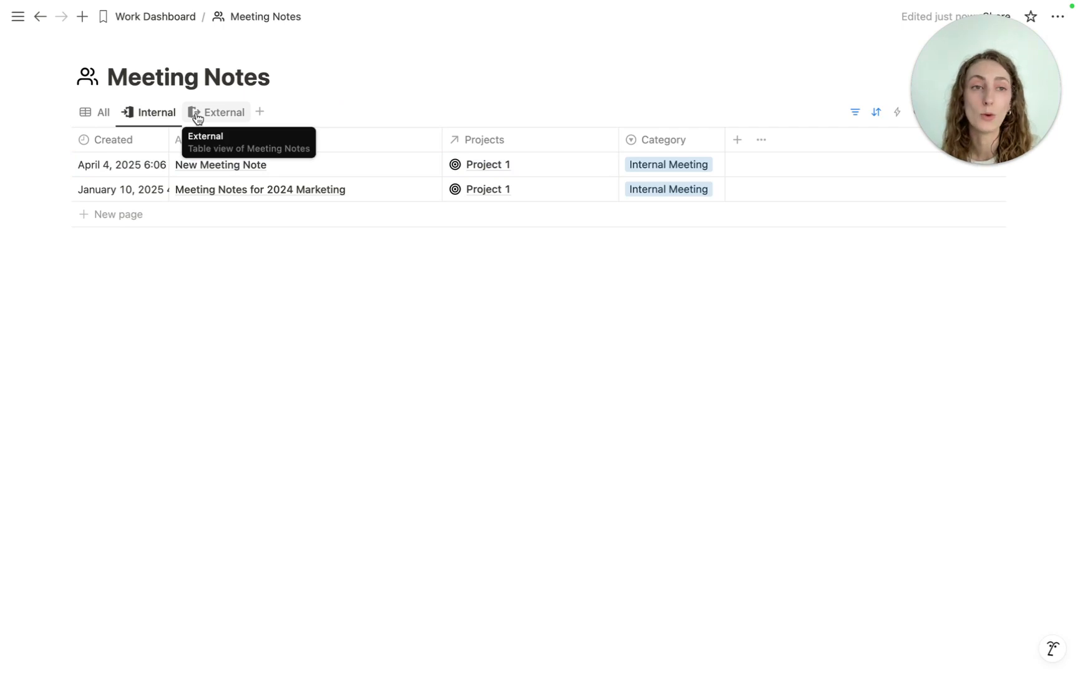
pyautogui.click(200, 118)
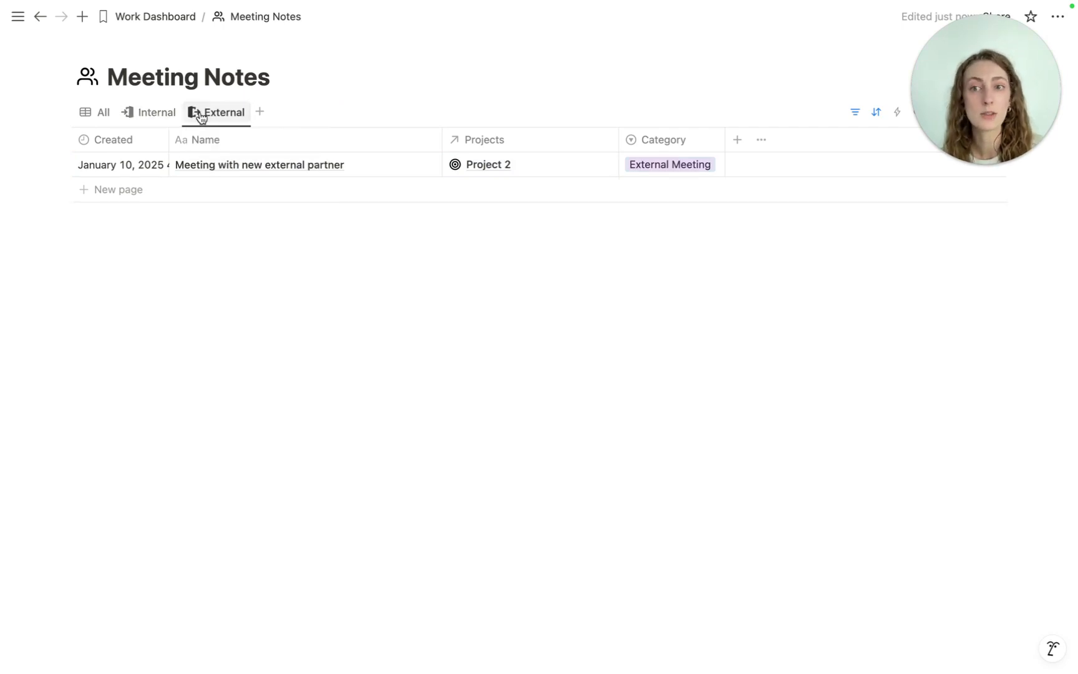
pyautogui.click(98, 113)
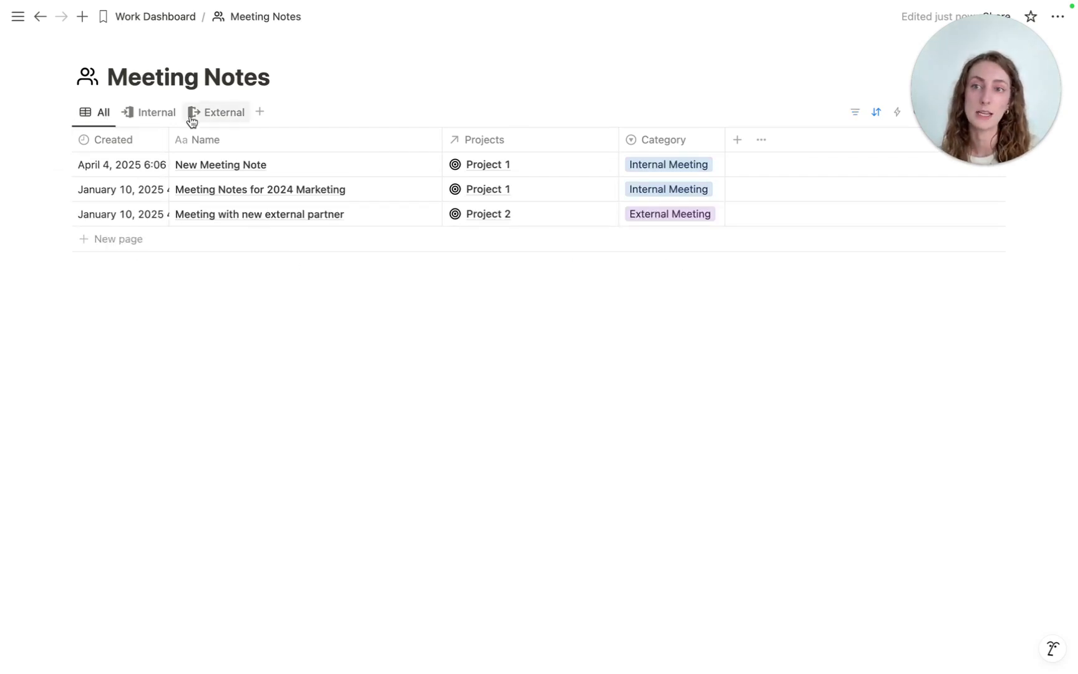
# Open Links & Resources from the Work Dashboard and examine its table of Notion customization resources.
pyautogui.click(182, 17)
pyautogui.scroll(-10, 595, 286)
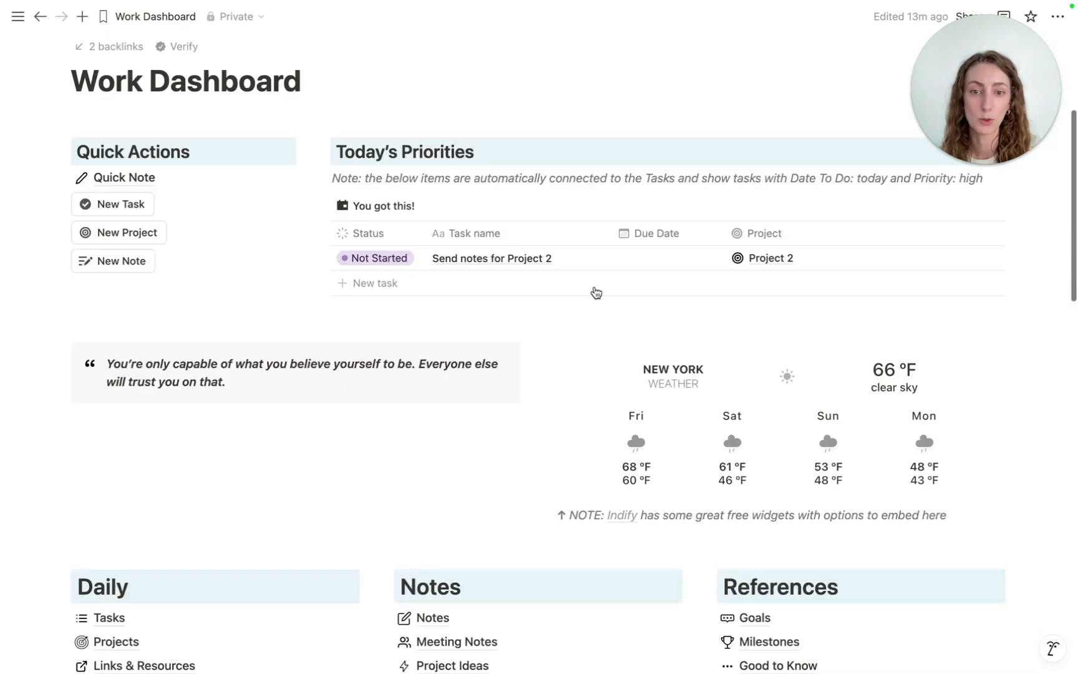
pyautogui.scroll(-1, 594, 286)
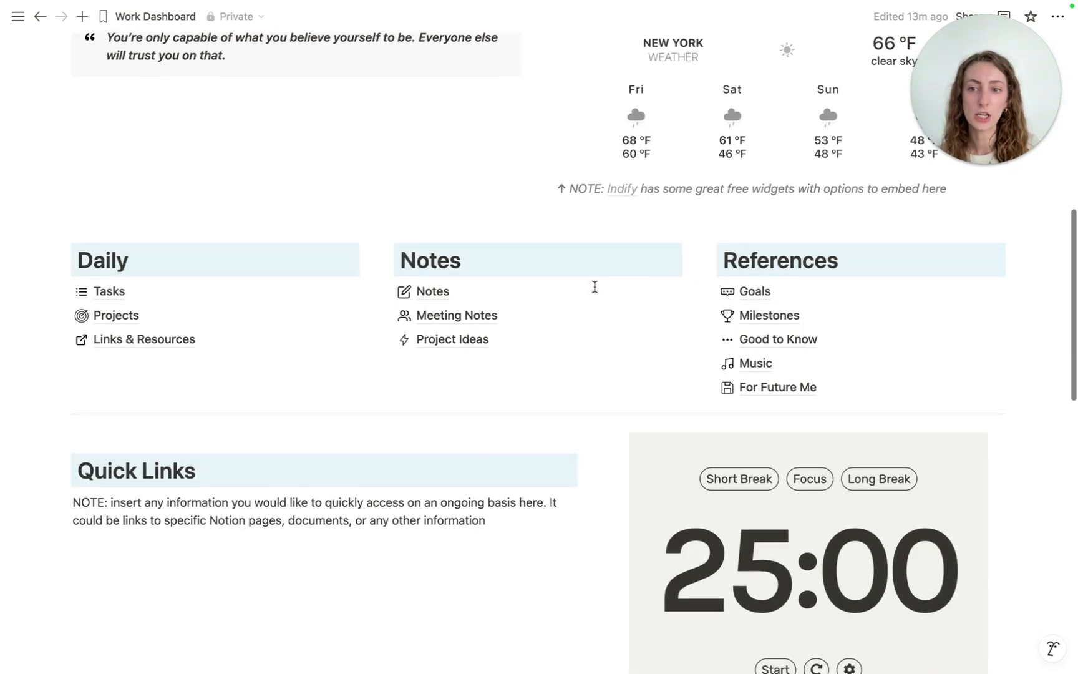
pyautogui.click(191, 342)
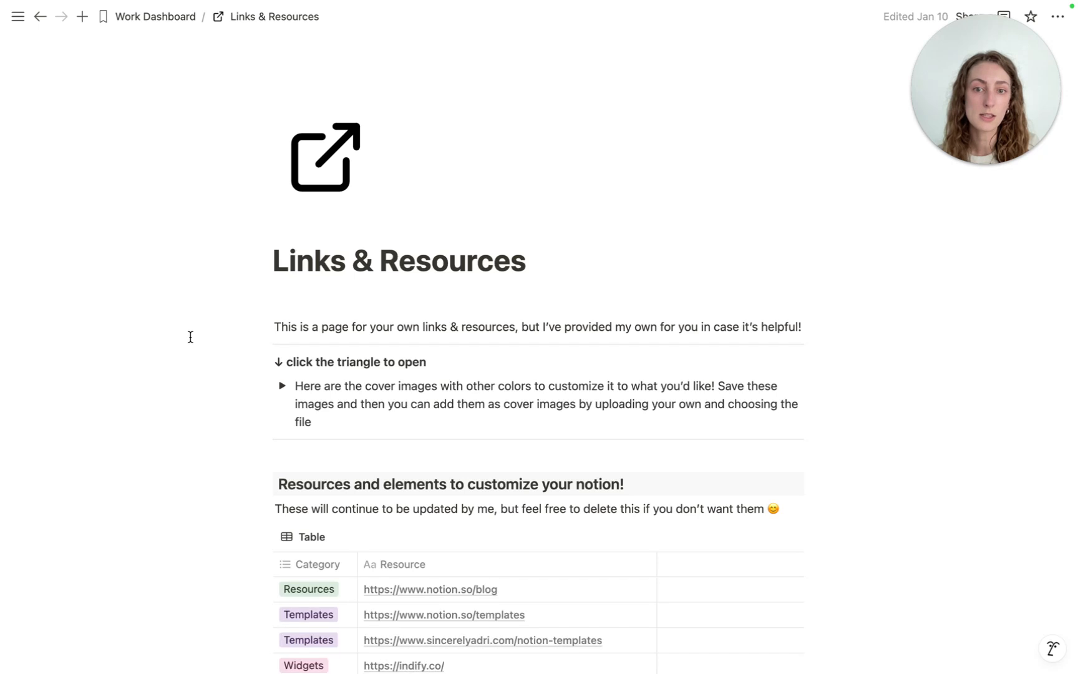
pyautogui.scroll(-6, 215, 289)
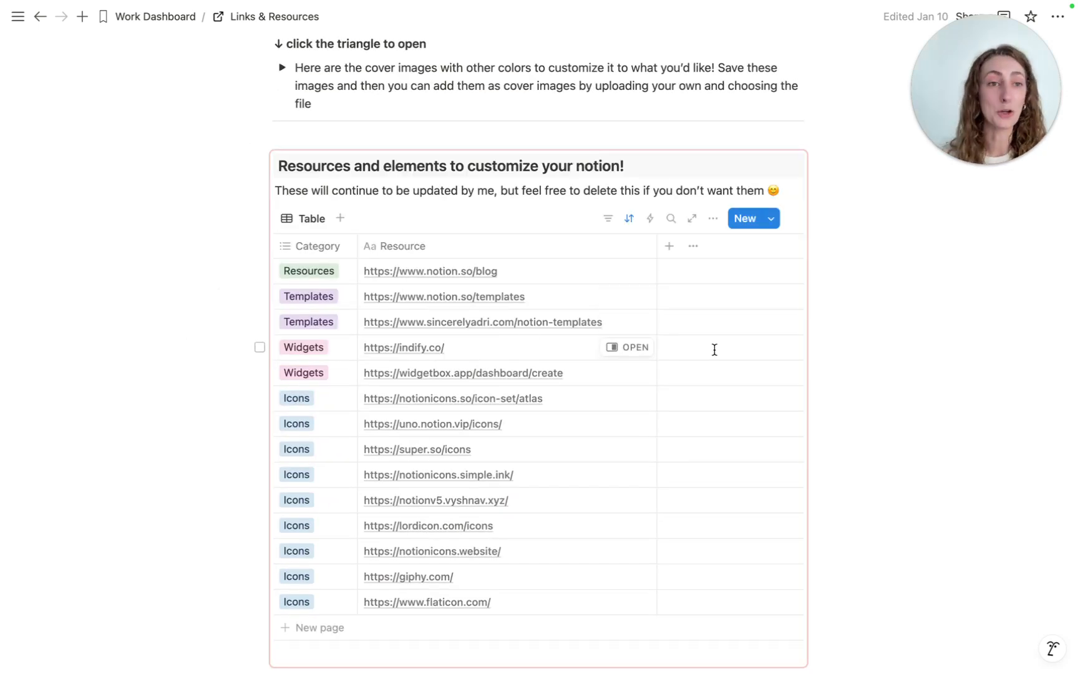
pyautogui.scroll(5, 562, 373)
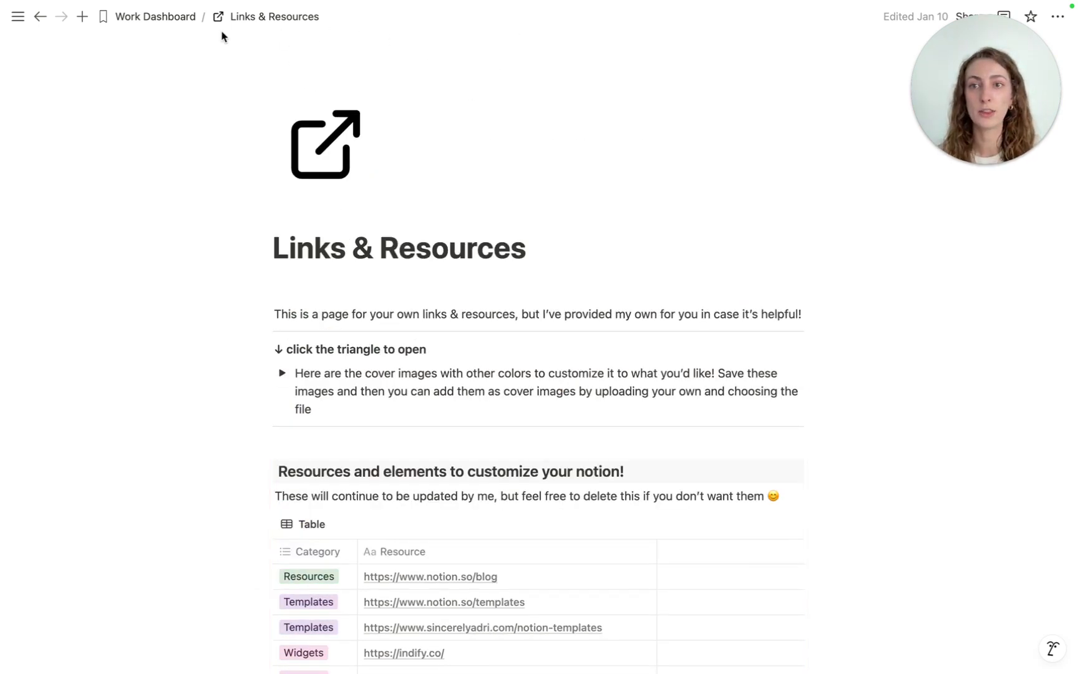
# Return to the Work Dashboard and examine the References section, including the Goals, Milestones and Good to Know pages.
pyautogui.click(193, 23)
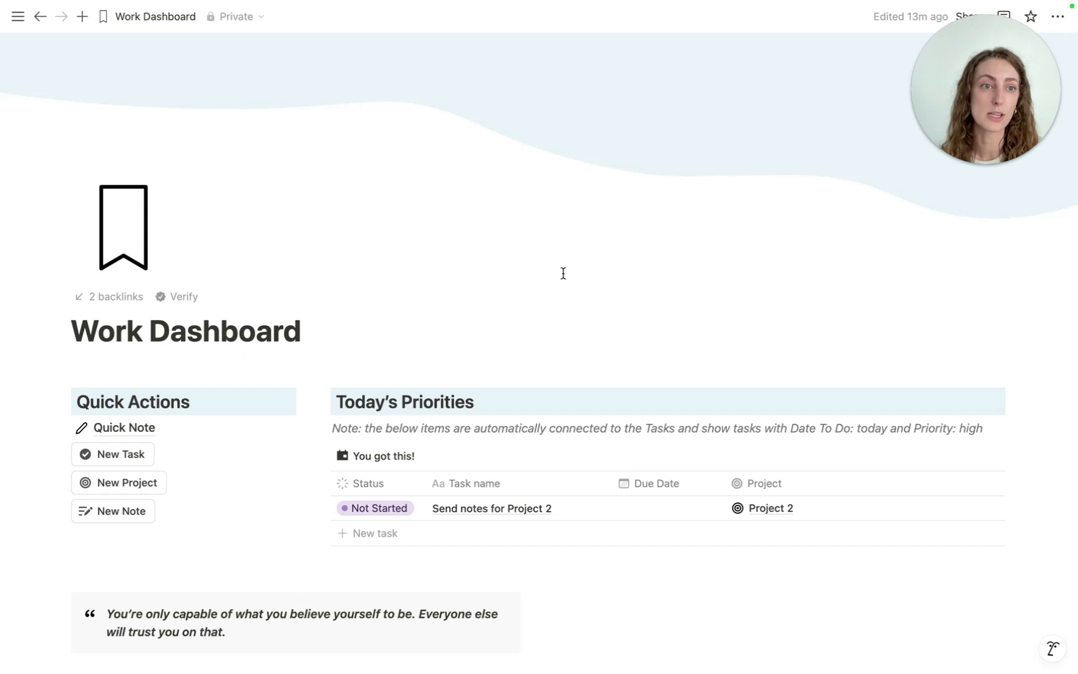
pyautogui.scroll(-8, 563, 273)
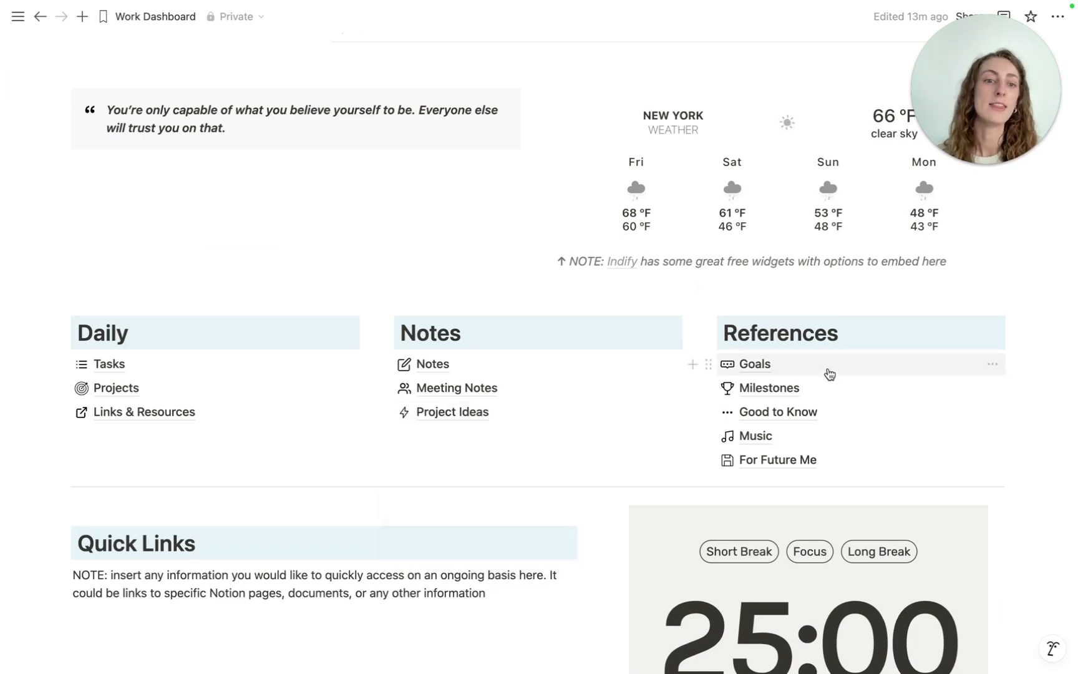
pyautogui.scroll(-2, 838, 361)
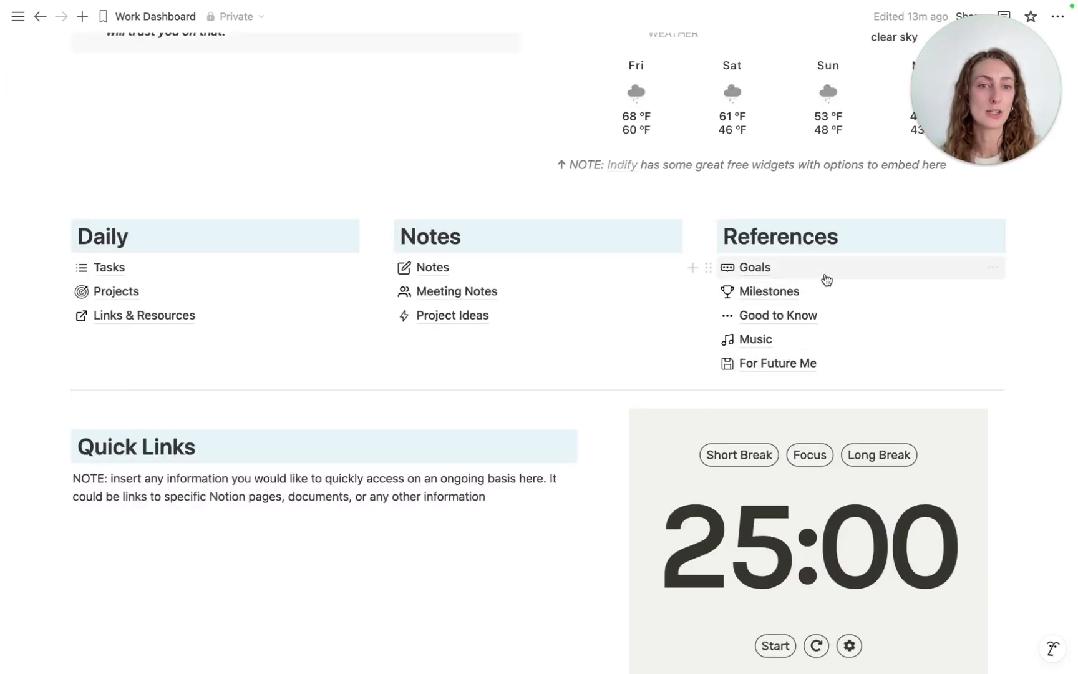
pyautogui.moveTo(826, 278)
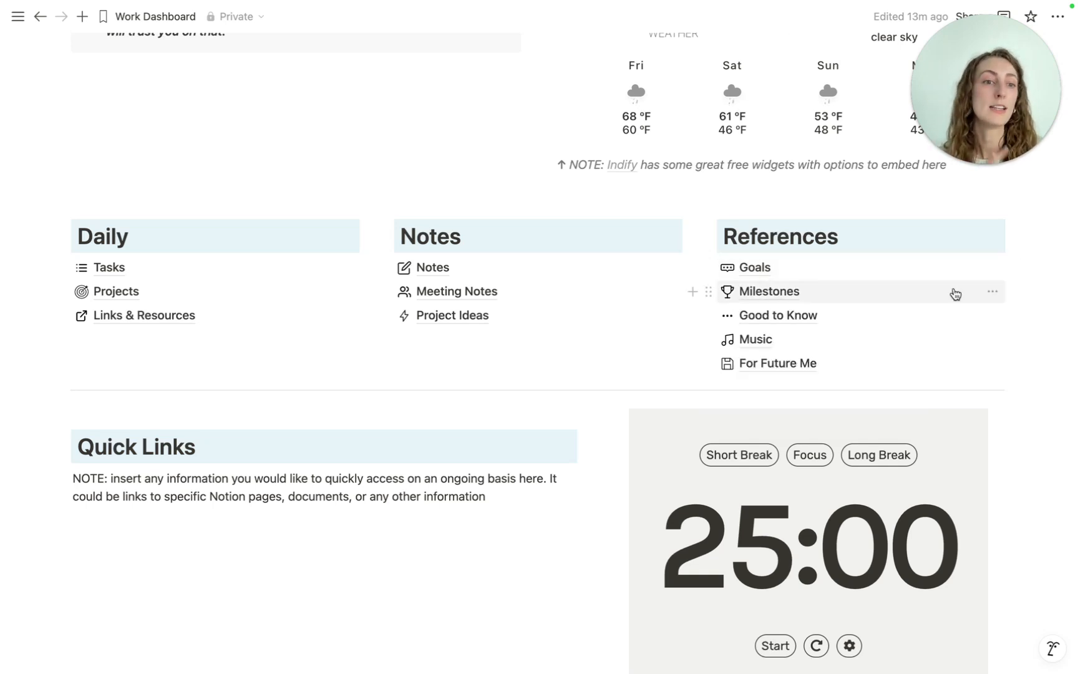
pyautogui.moveTo(955, 293)
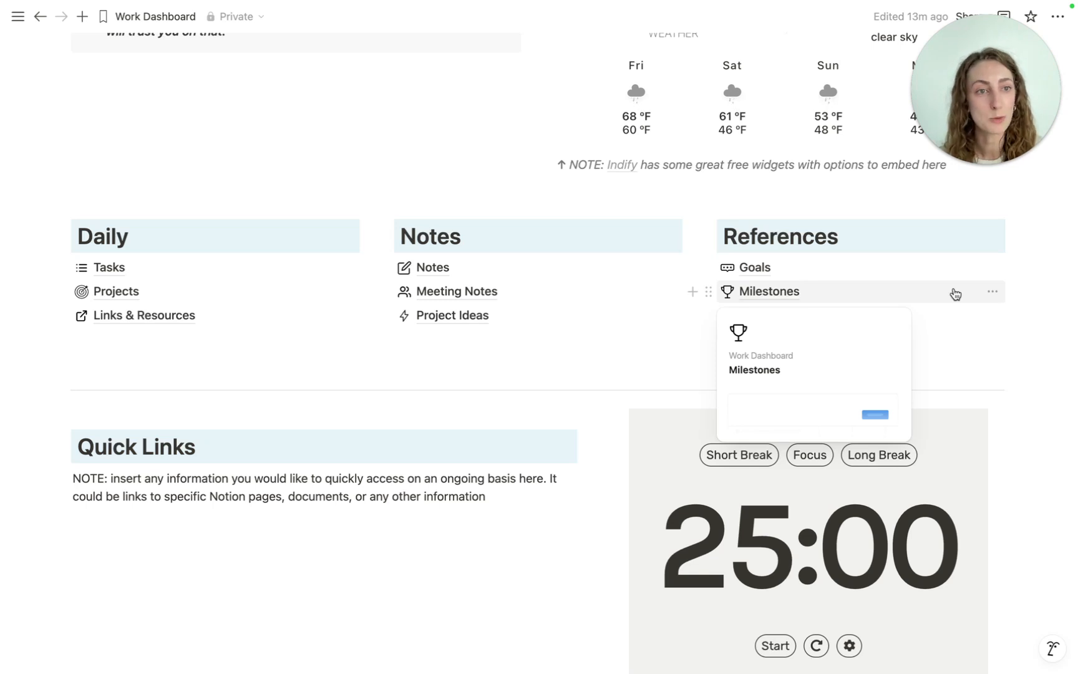
pyautogui.moveTo(962, 320)
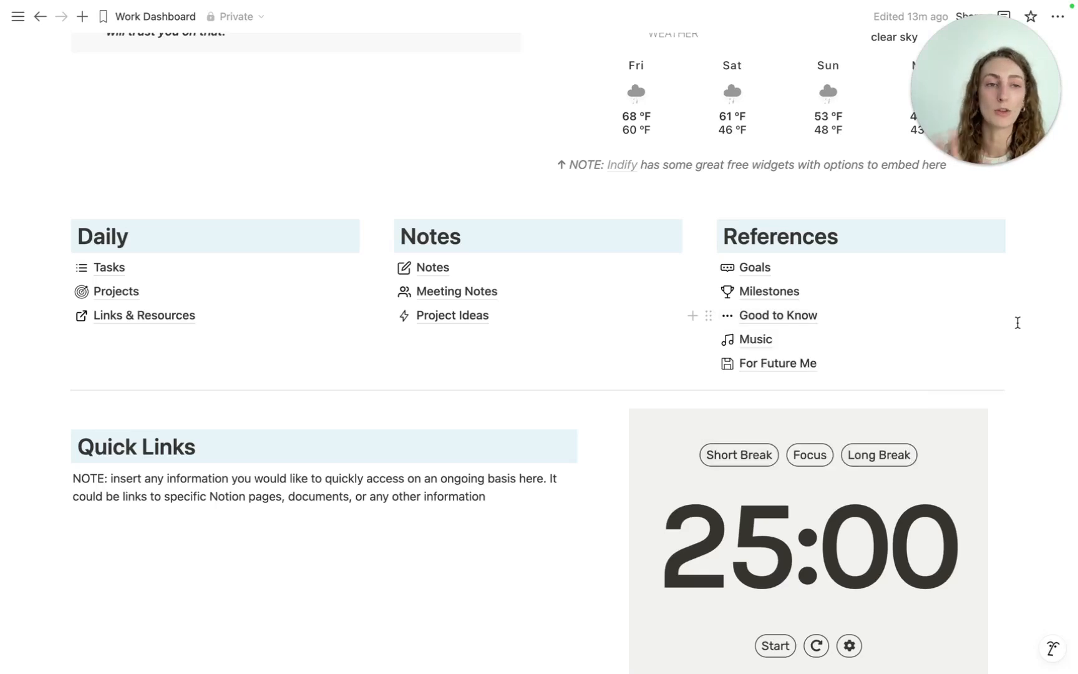
# Open the Music page from References, review its playlists and add a blank page to the Playlists gallery.
pyautogui.click(879, 343)
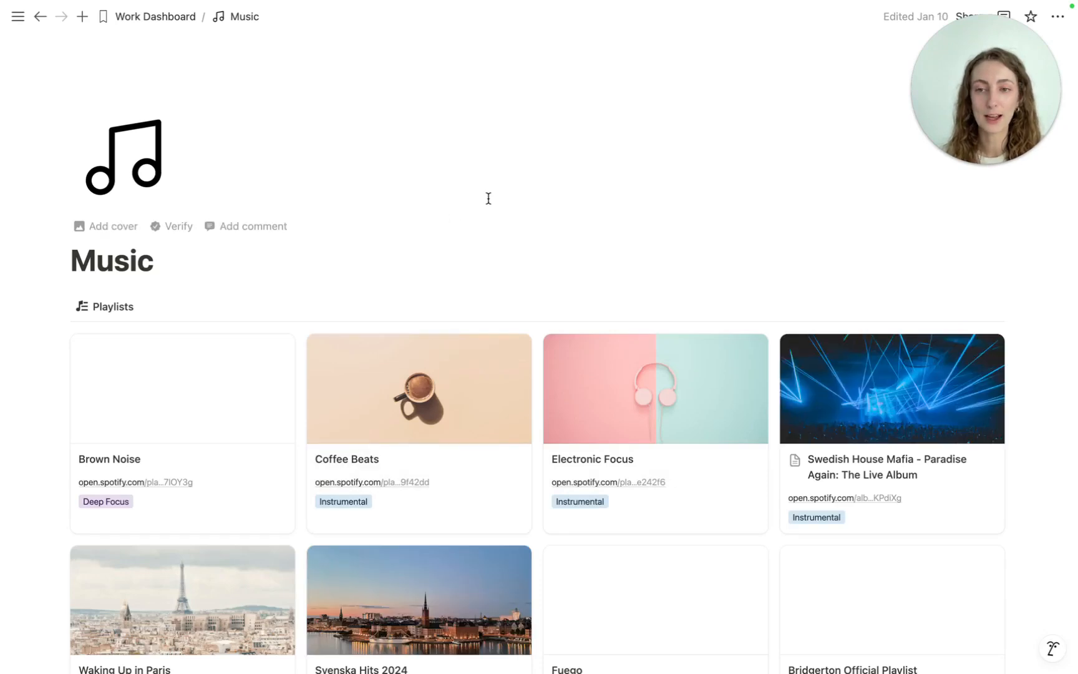
pyautogui.scroll(-1, 722, 220)
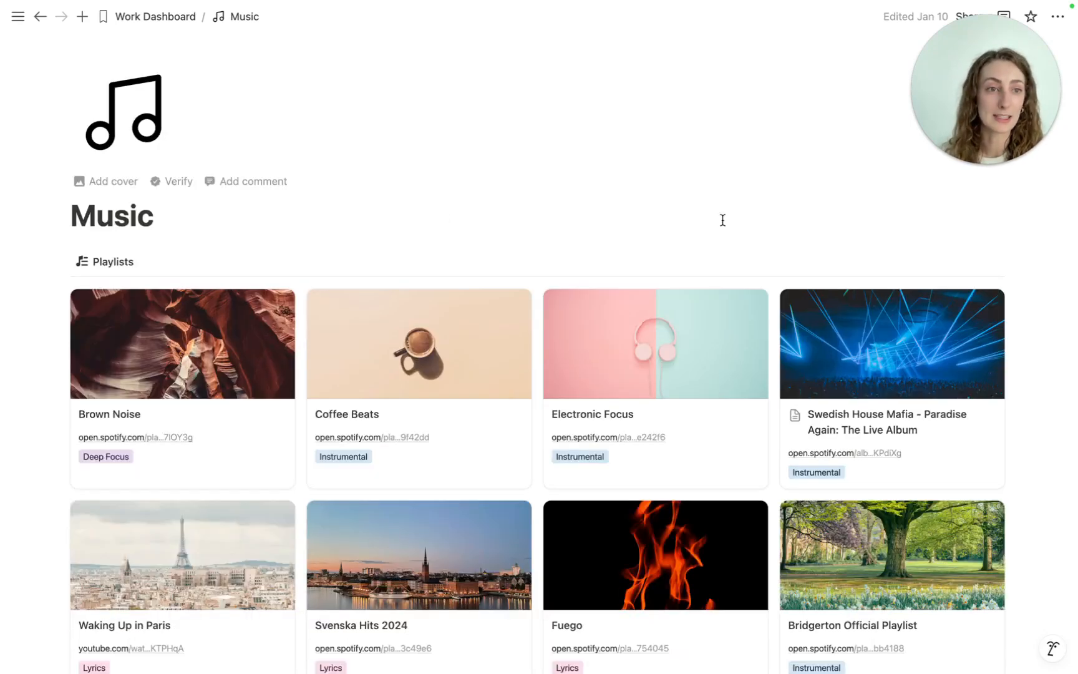
pyautogui.scroll(-3, 720, 219)
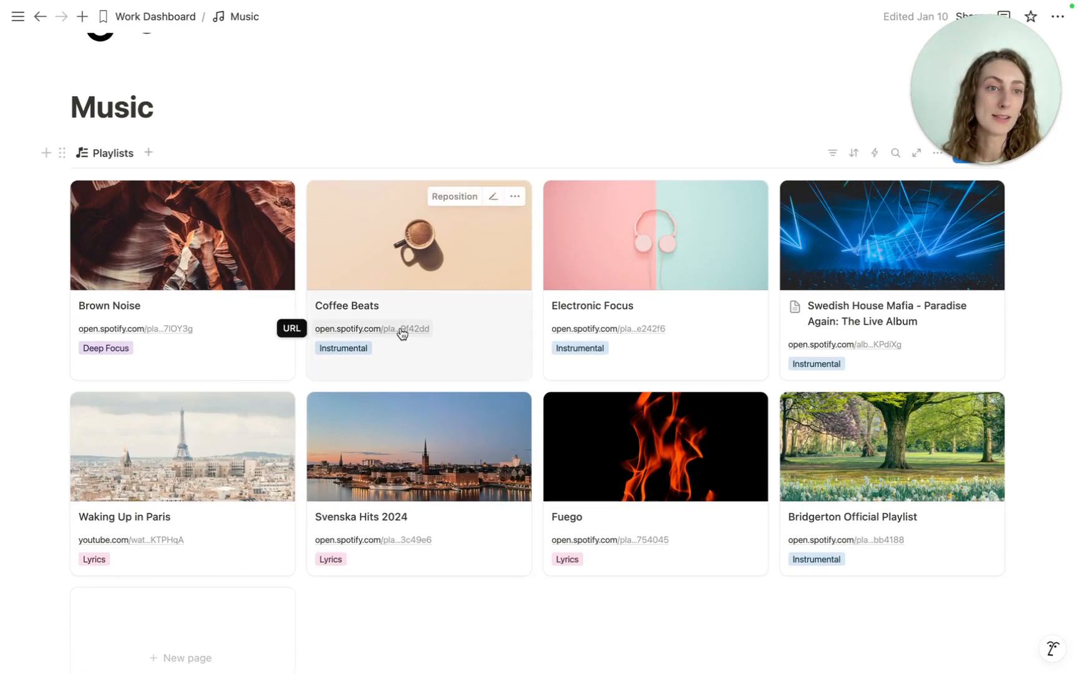
pyautogui.scroll(-2, 402, 333)
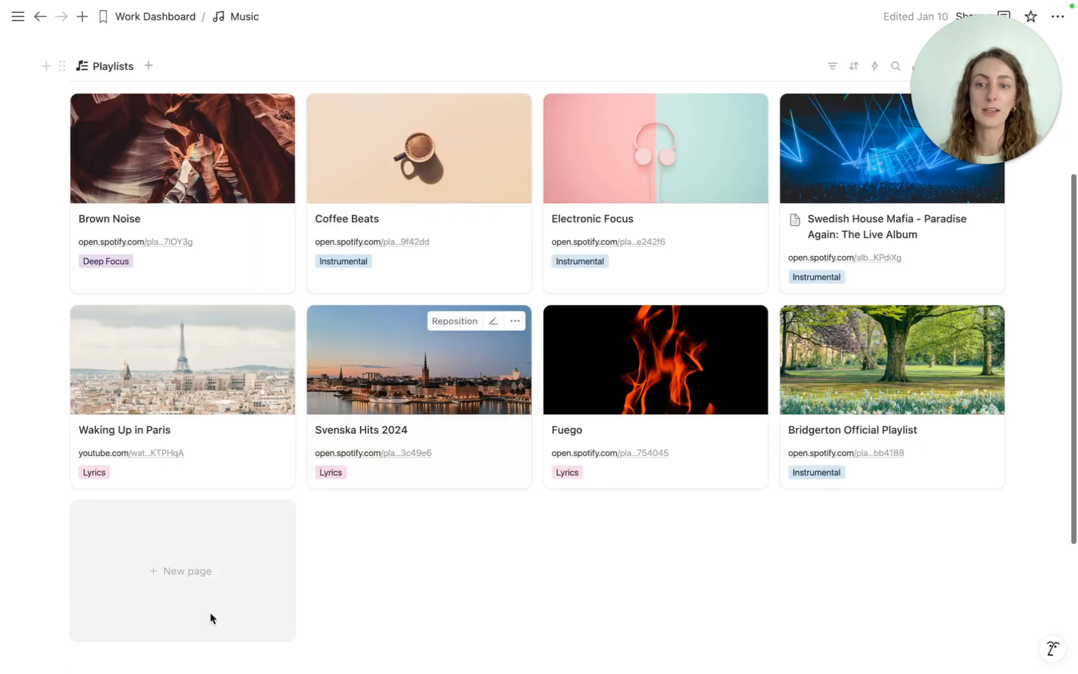
pyautogui.click(192, 601)
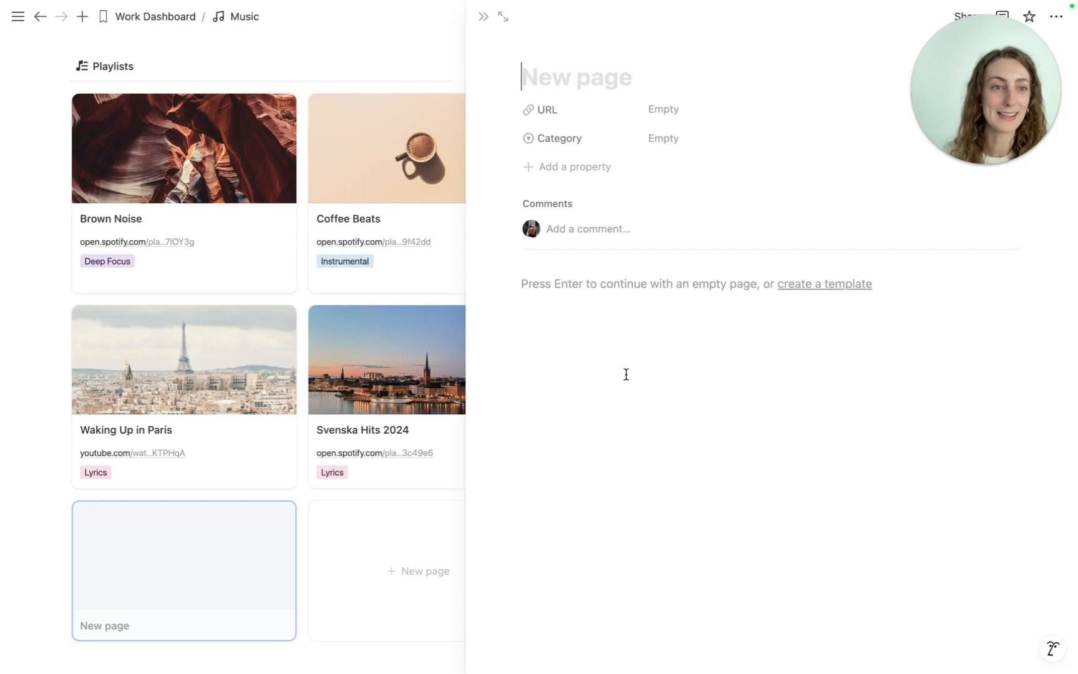
pyautogui.click(483, 17)
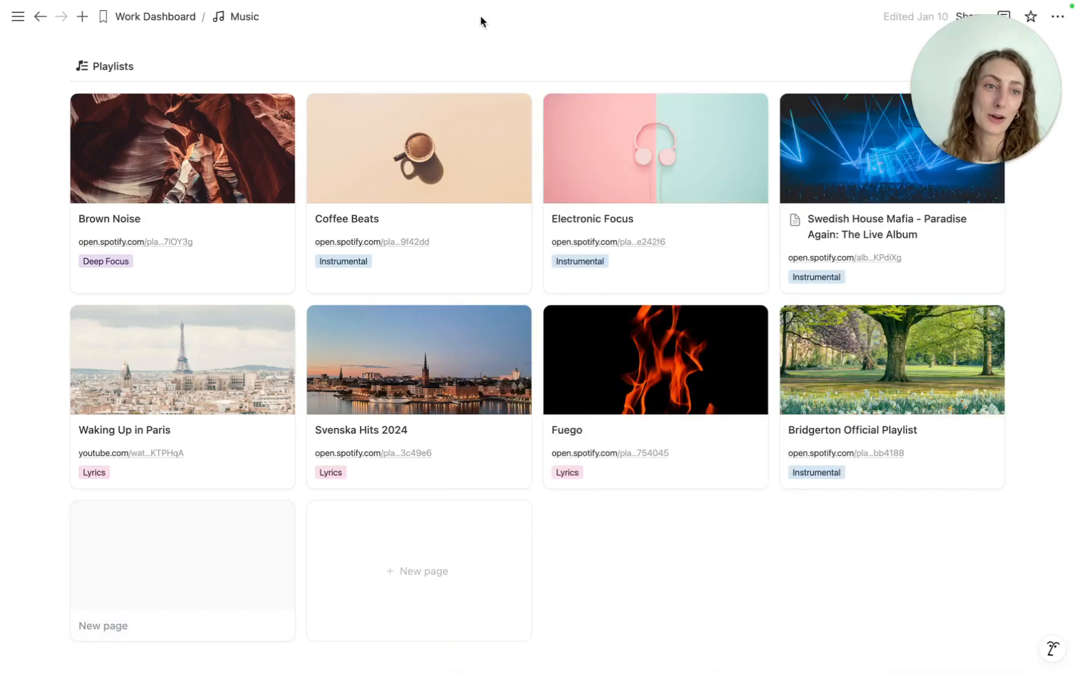
# Return to the Work Dashboard and review its Daily, Notes and References sections.
pyautogui.click(187, 18)
pyautogui.click(795, 433)
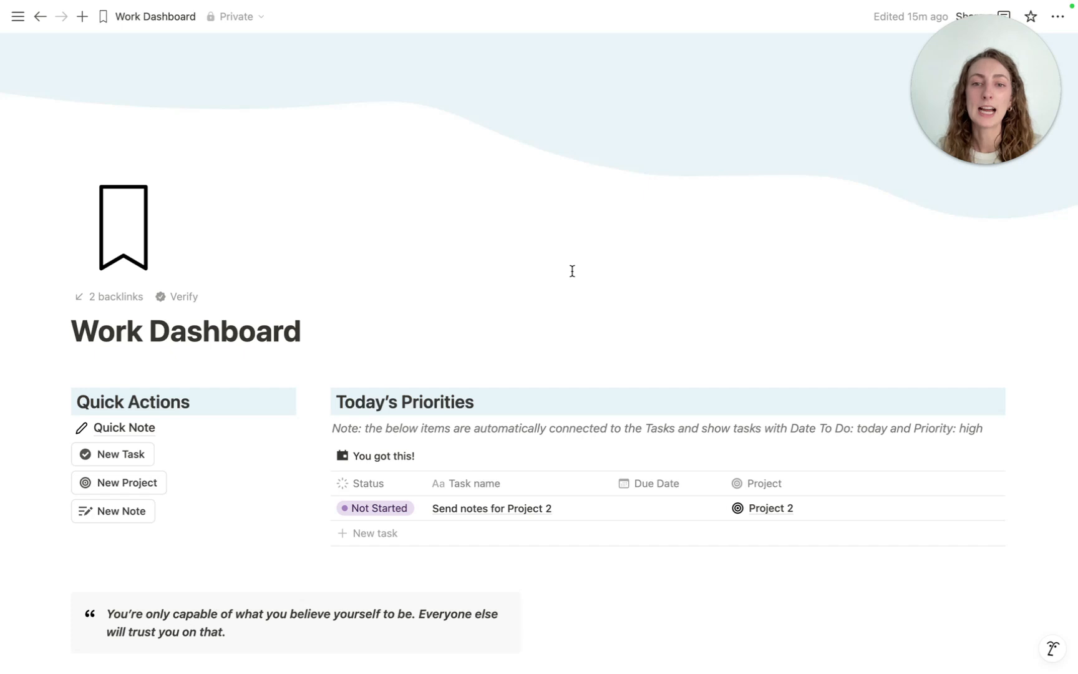
pyautogui.scroll(-10, 580, 223)
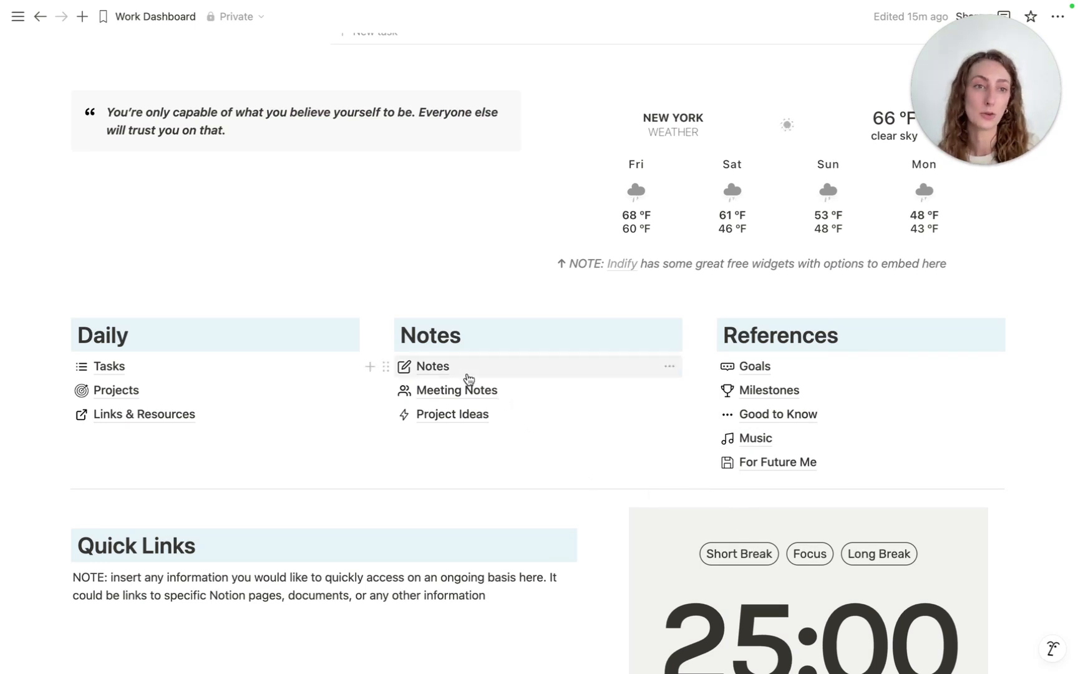
pyautogui.scroll(10, 934, 363)
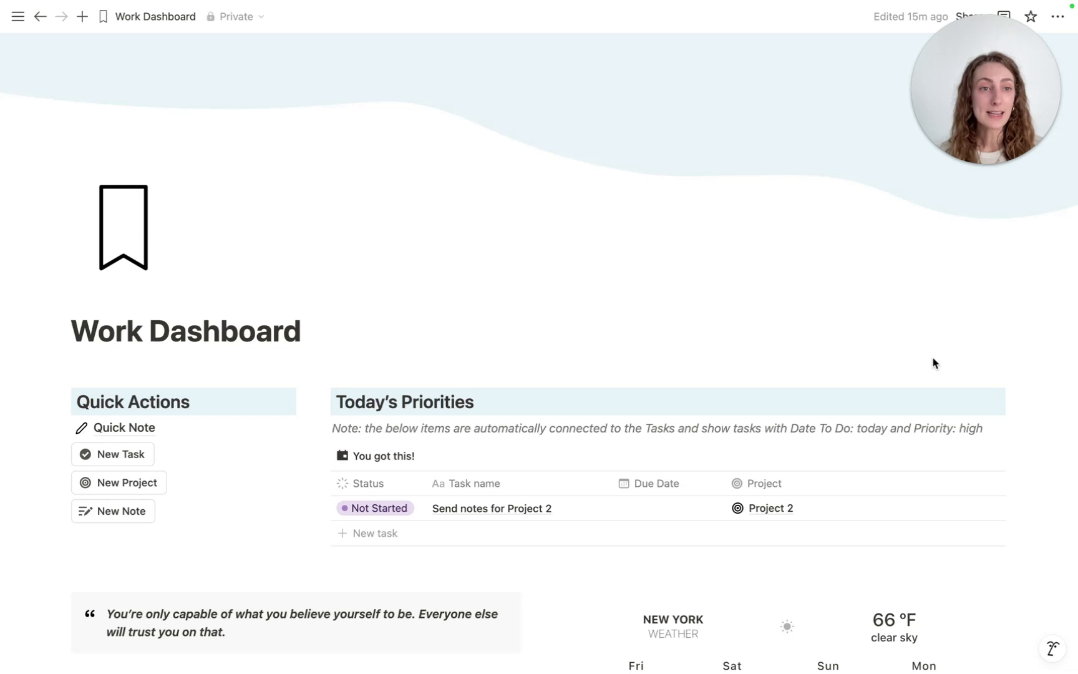